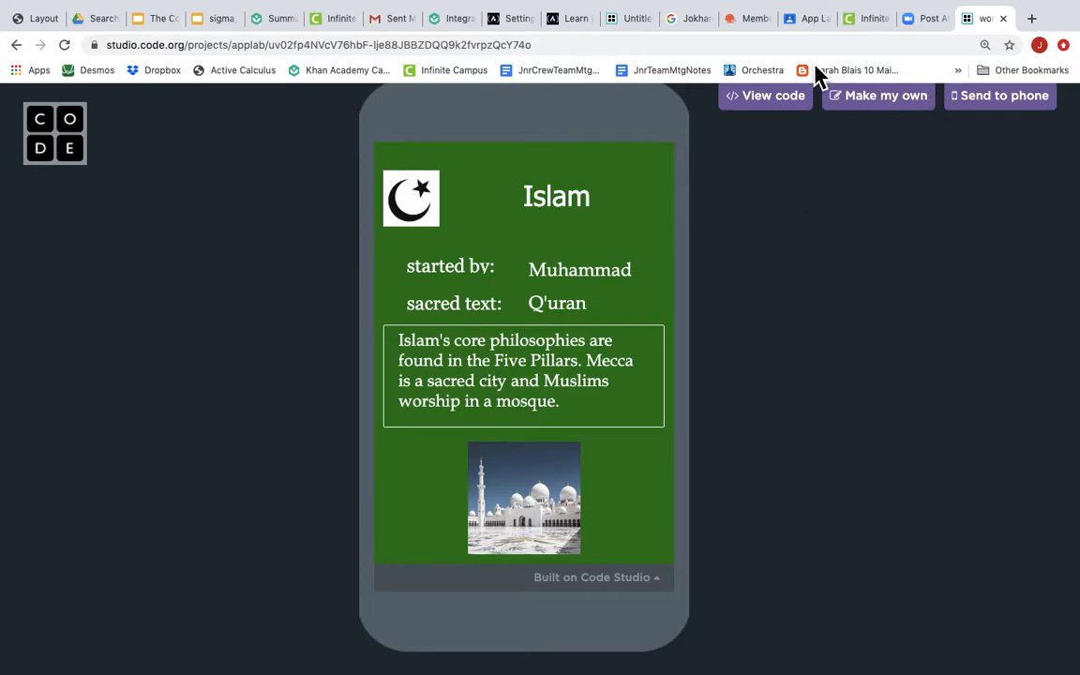
- Open the untitled App Lab project in design mode and place a label on screen1 at about x 120, y 35 px
{"action": "left_click", "coordinate": [640, 25]}
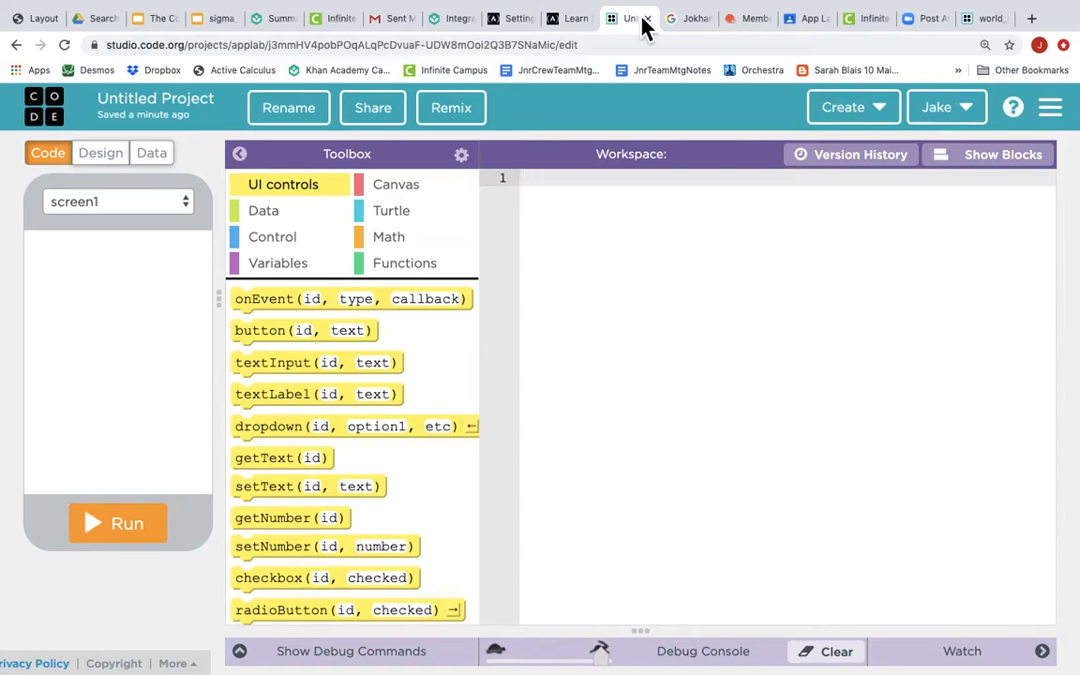
{"action": "left_click", "coordinate": [116, 161]}
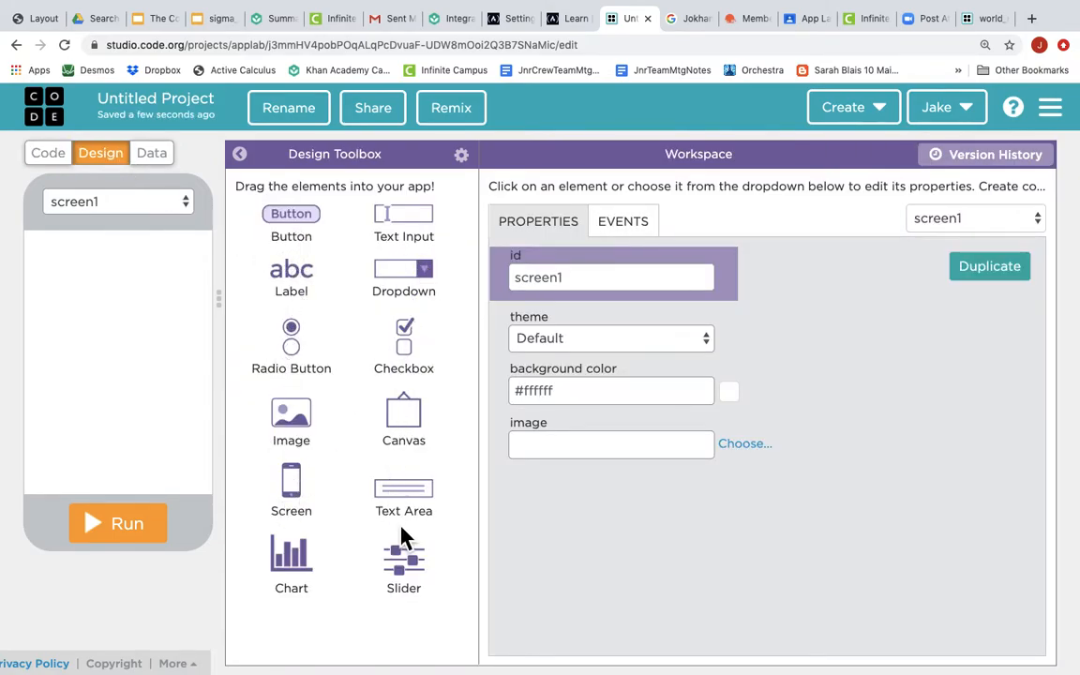
{"action": "left_click_drag", "start_coordinate": [298, 284], "coordinate": [121, 272]}
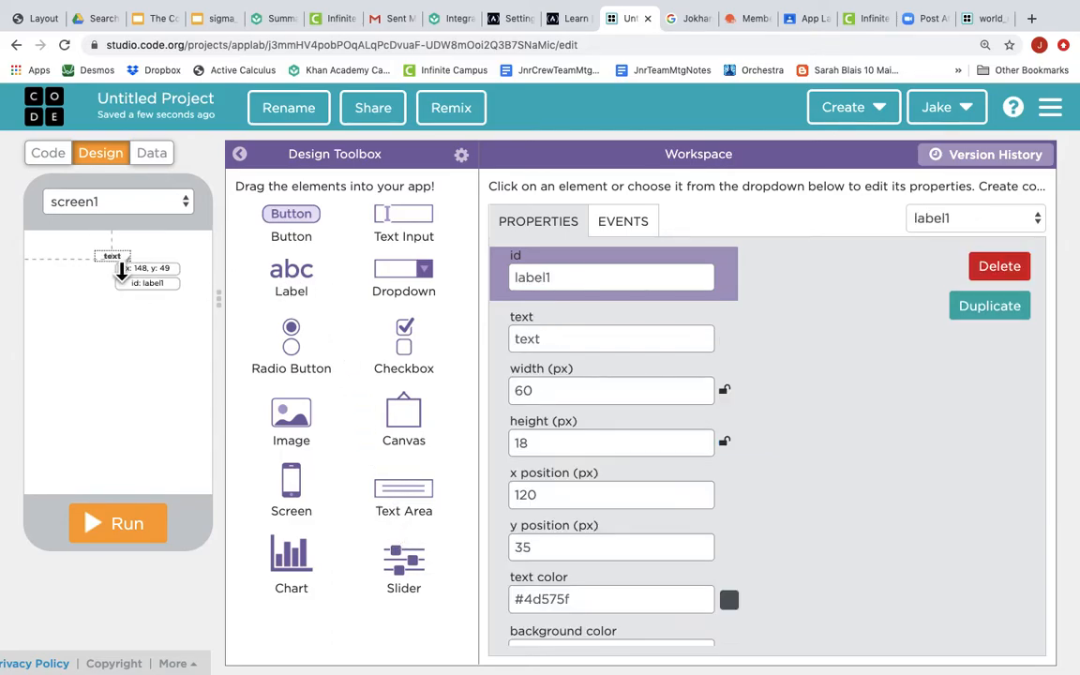
- Change the new label's id to name_label
{"action": "left_click", "coordinate": [578, 278]}
{"action": "key", "text": "BackSpace"}
{"action": "key", "text": "BackSpace"}
{"action": "key", "text": "BackSpace"}
{"action": "key", "text": "BackSpace"}
{"action": "key", "text": "BackSpace"}
{"action": "key", "text": "BackSpace"}
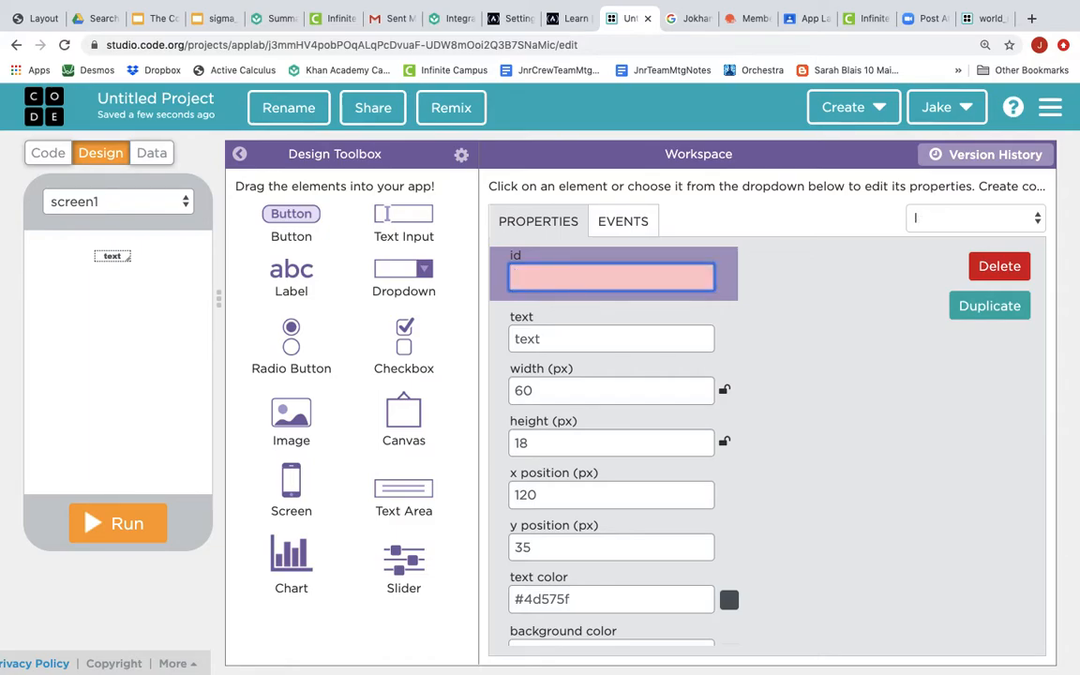
{"action": "type", "text": "name_label"}
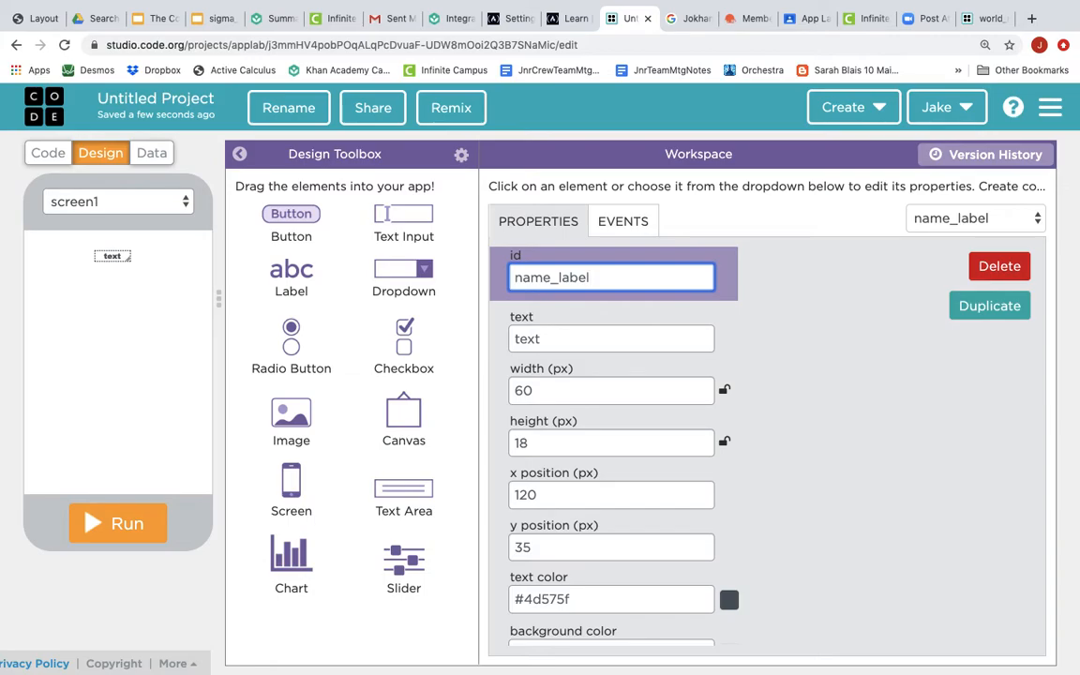
- Set the displayed text of name_label to "Islam"
{"action": "left_click", "coordinate": [565, 339]}
{"action": "key", "text": "BackSpace"}
{"action": "key", "text": "BackSpace"}
{"action": "key", "text": "BackSpace"}
{"action": "key", "text": "BackSpace"}
{"action": "type", "text": "Islam"}
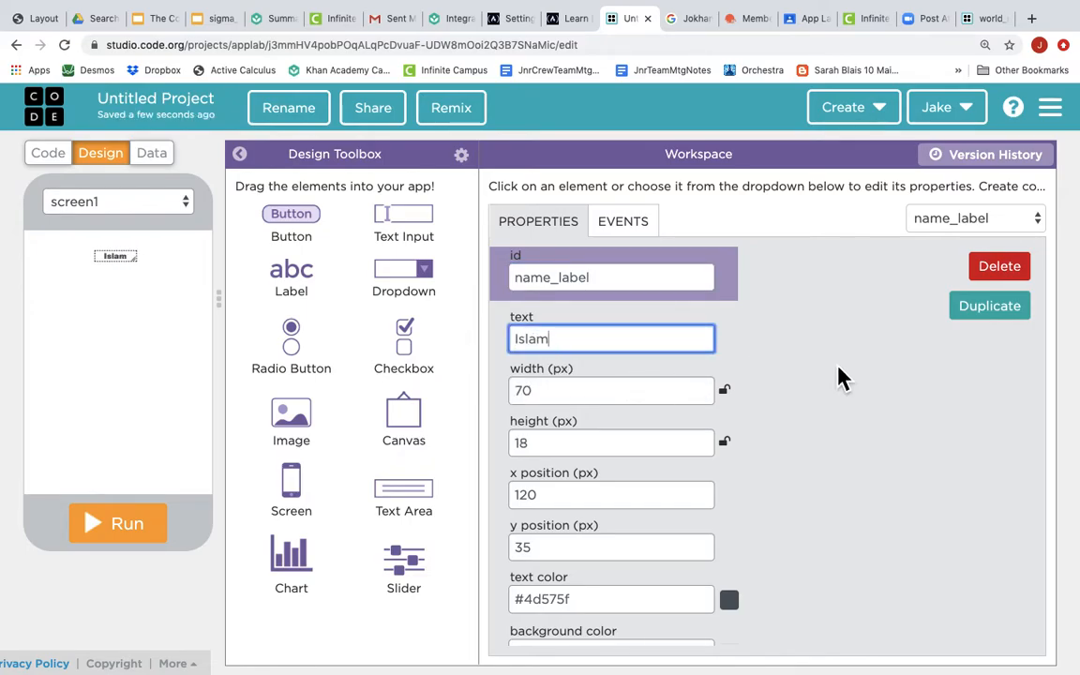
- Set the font size of the Islam label to 30 px
{"action": "scroll", "coordinate": [839, 377], "scroll_direction": "down", "scroll_amount": 3}
{"action": "left_click", "coordinate": [552, 586]}
{"action": "key", "text": "BackSpace"}
{"action": "key", "text": "BackSpace"}
{"action": "type", "text": "30"}
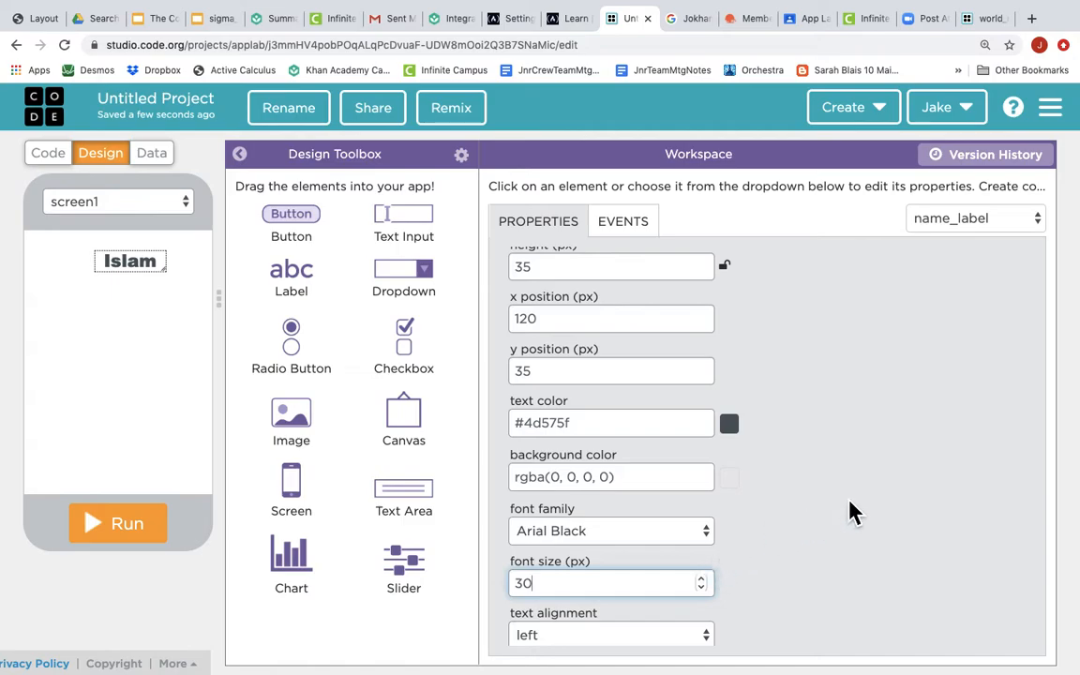
- Set the width of the Islam label to 300 px
{"action": "scroll", "coordinate": [851, 511], "scroll_direction": "up", "scroll_amount": 3}
{"action": "scroll", "coordinate": [851, 511], "scroll_direction": "up", "scroll_amount": 1}
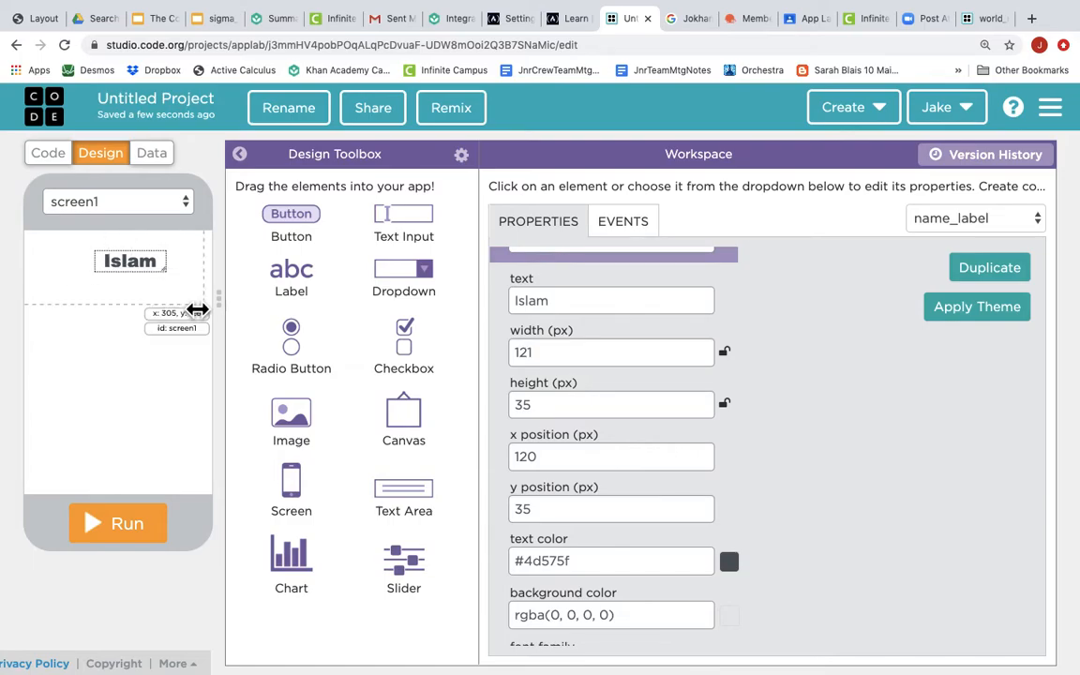
{"action": "left_click", "coordinate": [597, 356]}
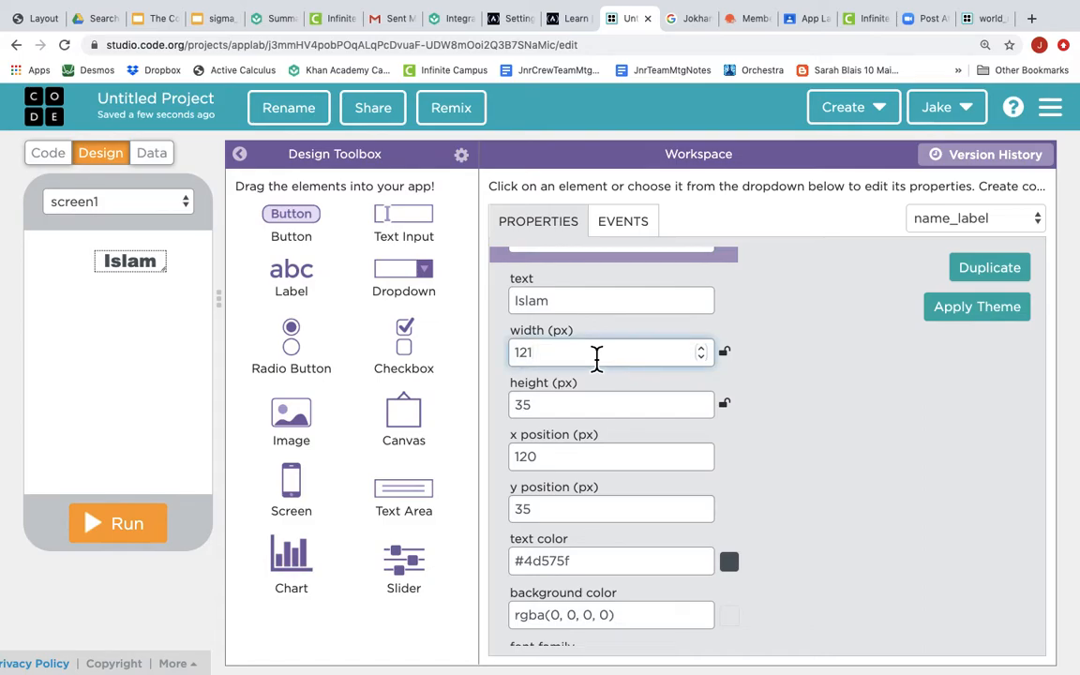
{"action": "key", "text": "BackSpace"}
{"action": "key", "text": "BackSpace"}
{"action": "key", "text": "BackSpace"}
{"action": "type", "text": "320"}
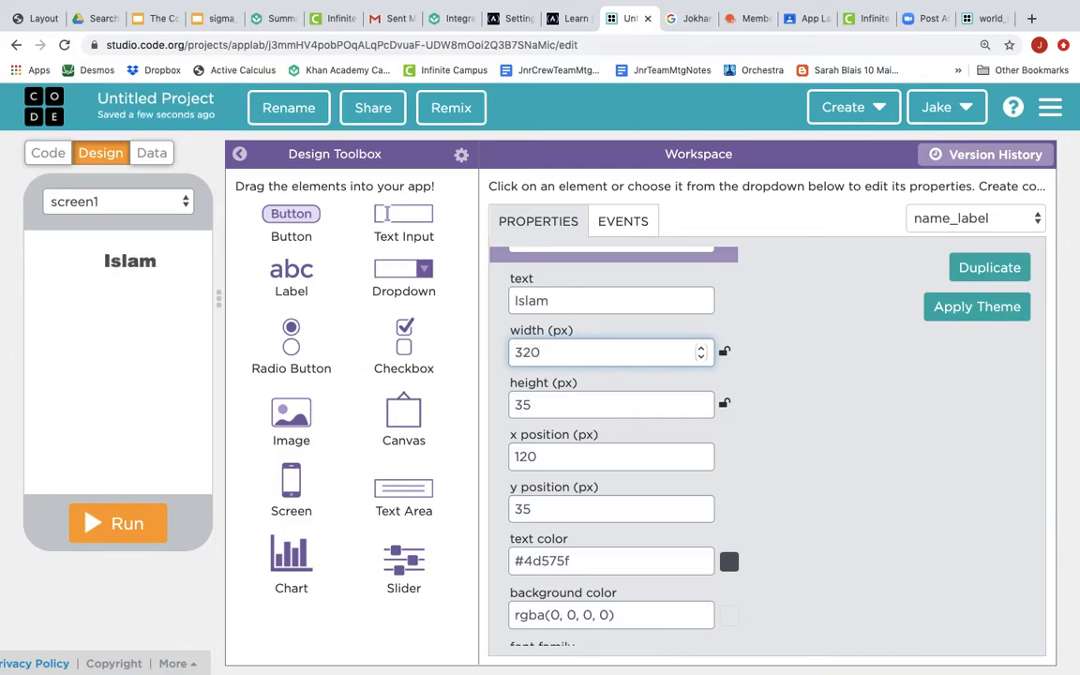
{"action": "key", "text": "BackSpace"}
{"action": "key", "text": "BackSpace"}
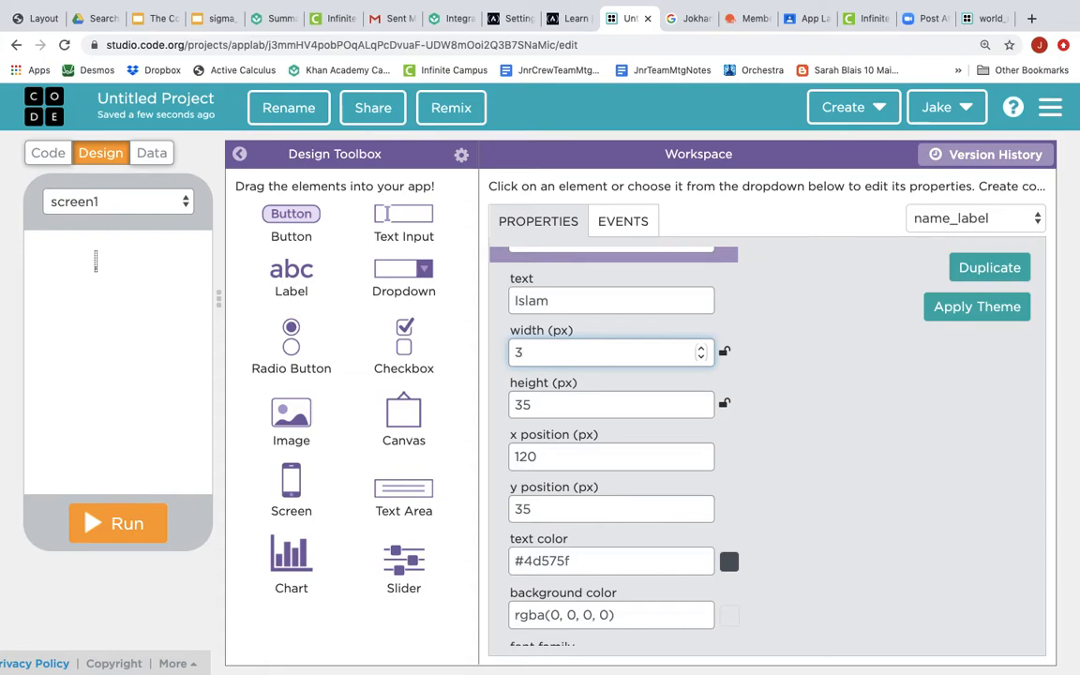
{"action": "type", "text": "00"}
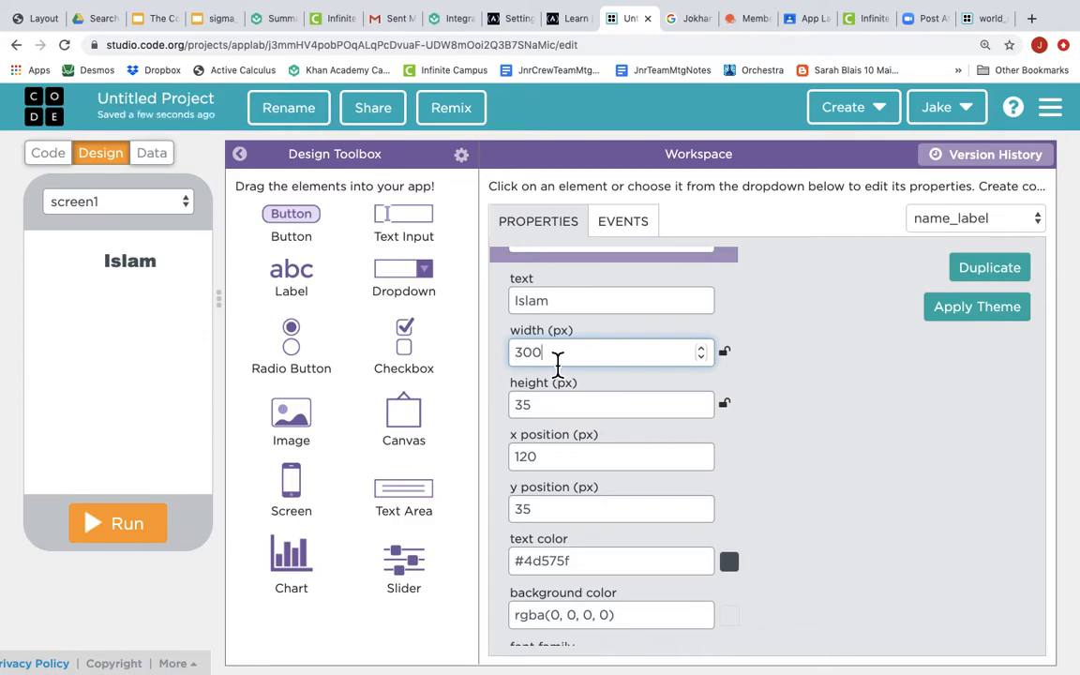
- Set the x position of the Islam label to 10 px
{"action": "left_click", "coordinate": [558, 459]}
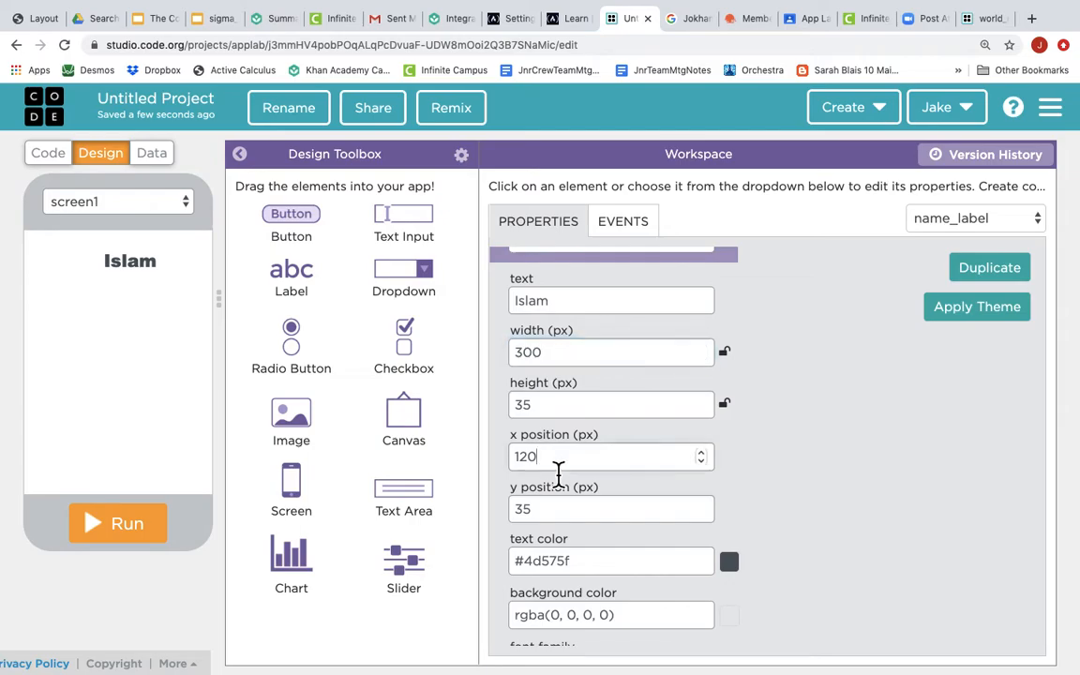
{"action": "key", "text": "BackSpace"}
{"action": "key", "text": "BackSpace"}
{"action": "type", "text": "0"}
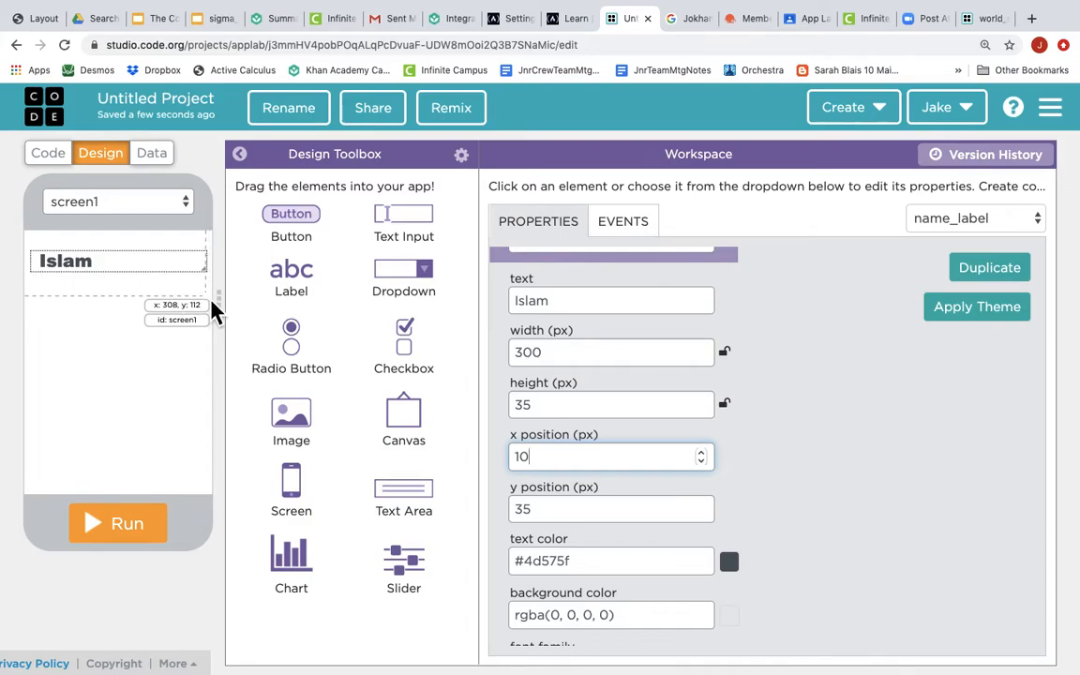
- Set the text alignment of the Islam label to center
{"action": "scroll", "coordinate": [841, 405], "scroll_direction": "down", "scroll_amount": 3}
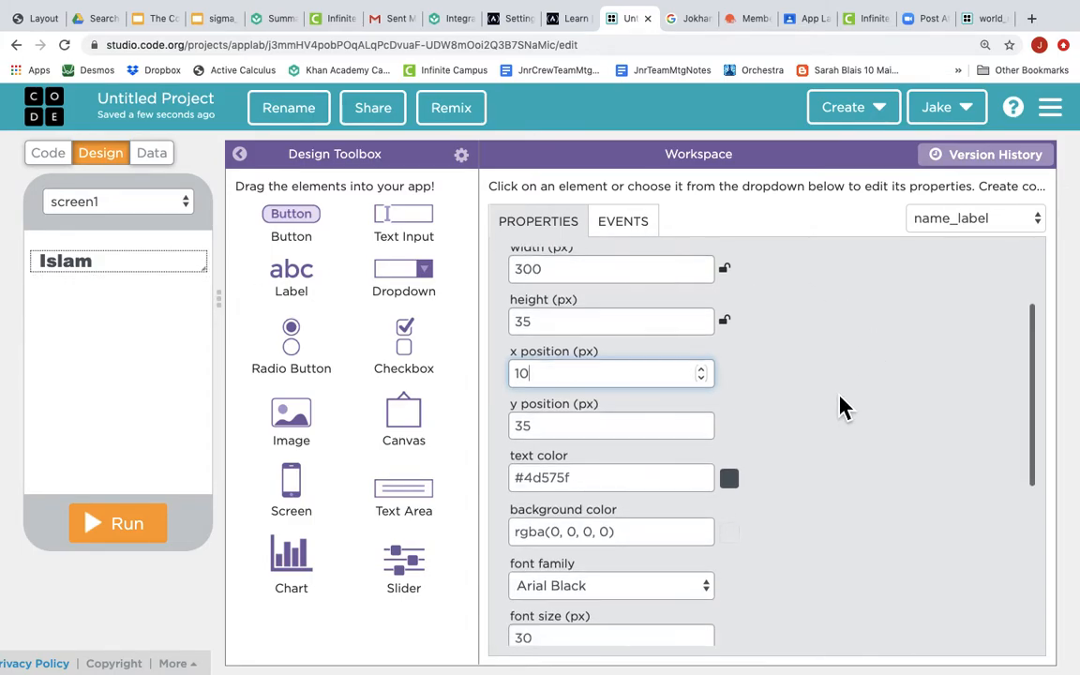
{"action": "scroll", "coordinate": [841, 405], "scroll_direction": "down", "scroll_amount": 3}
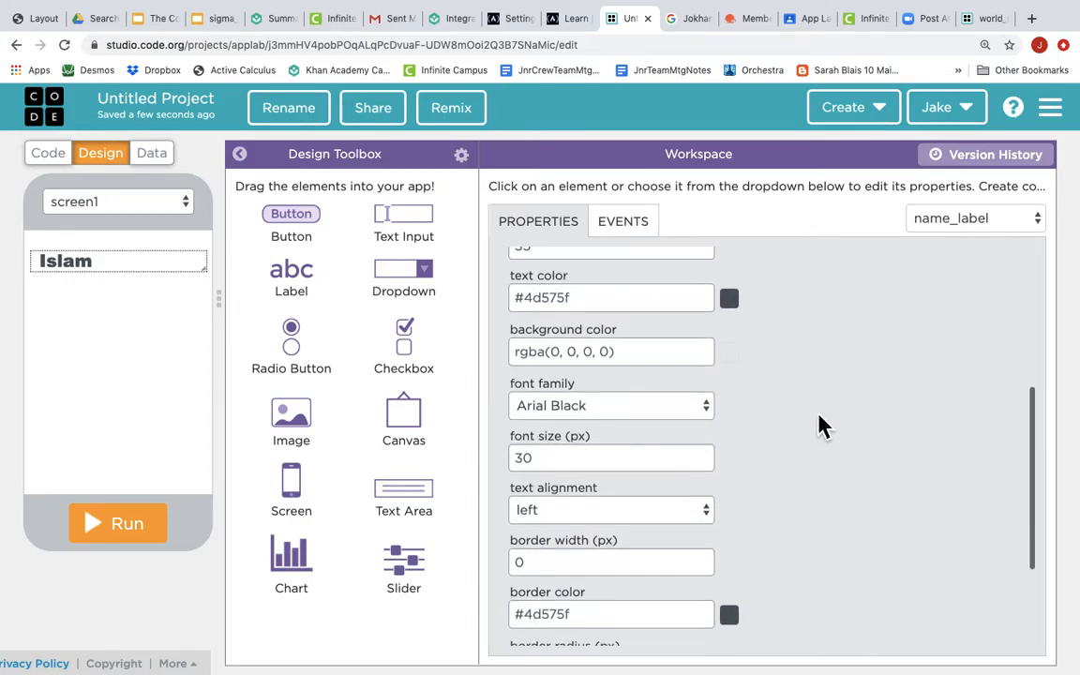
{"action": "left_click", "coordinate": [711, 514]}
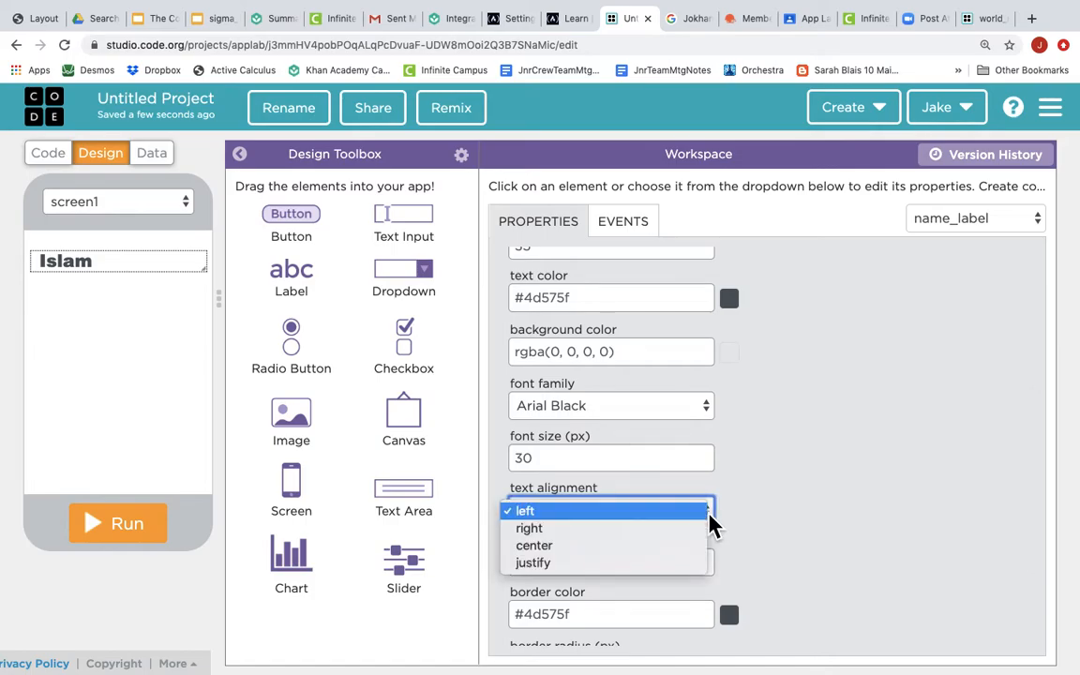
{"action": "left_click", "coordinate": [668, 547]}
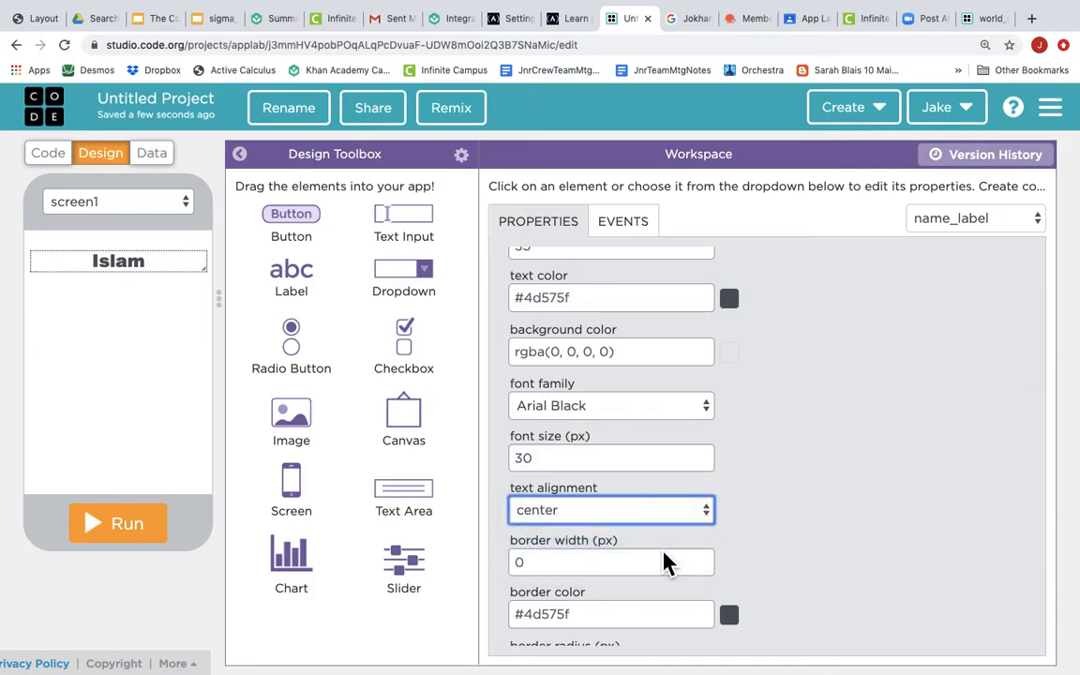
- Switch to the Pages document to examine the serif and sans serif letter comparison, and return to the Chrome project
{"action": "scroll", "coordinate": [868, 456], "scroll_direction": "up", "scroll_amount": 5}
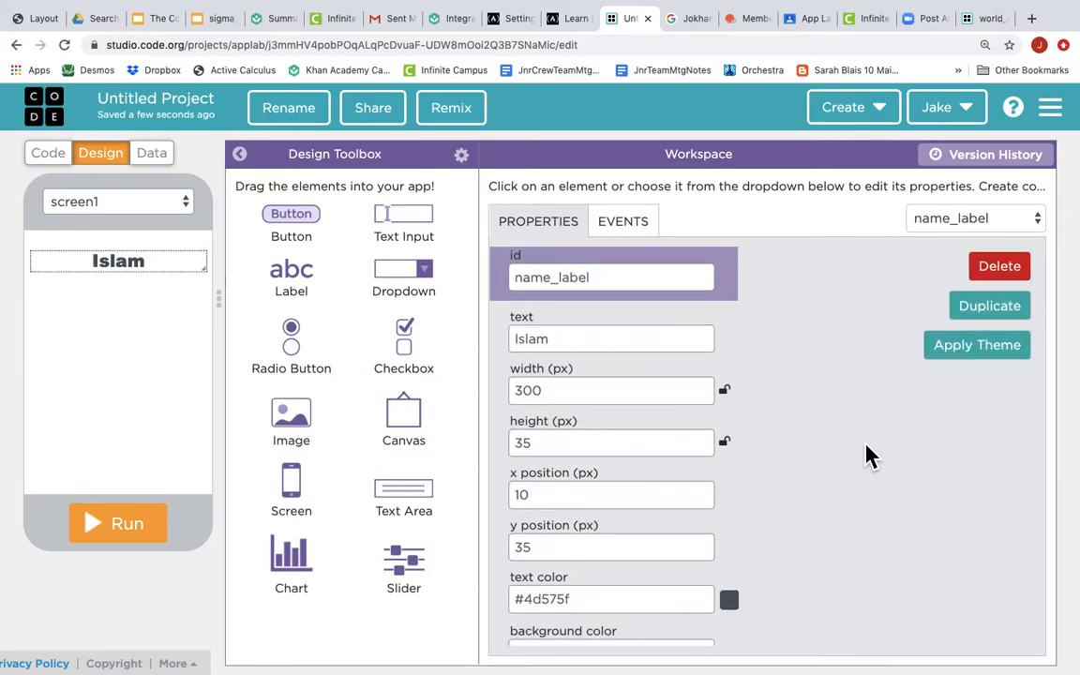
{"action": "scroll", "coordinate": [868, 457], "scroll_direction": "down", "scroll_amount": 2}
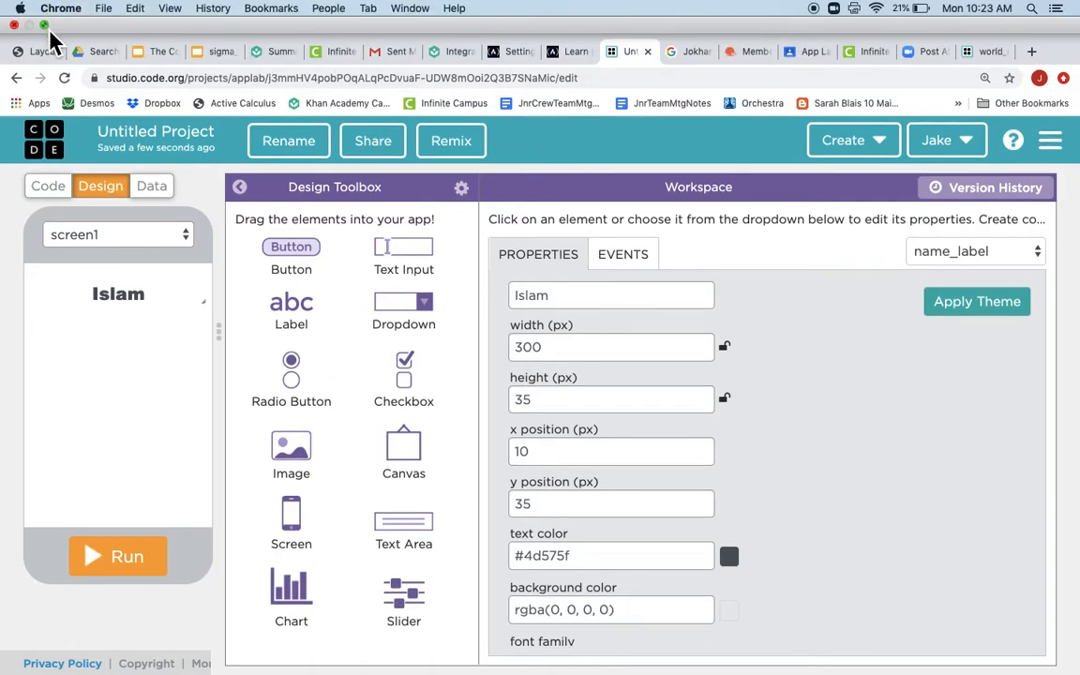
{"action": "left_click", "coordinate": [45, 26]}
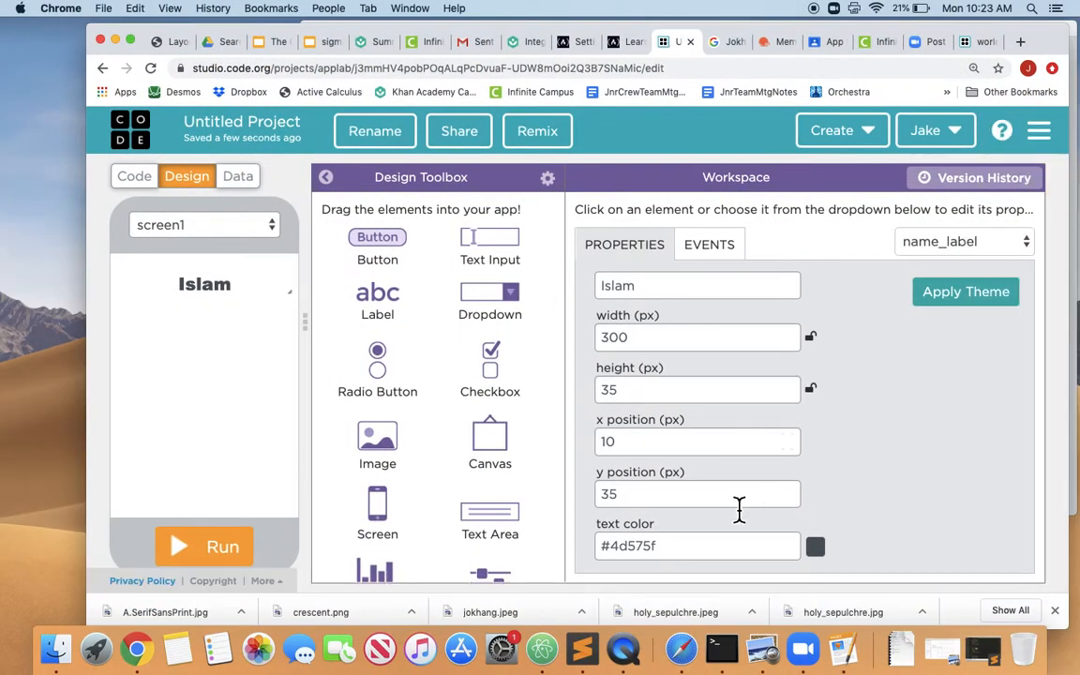
{"action": "left_click", "coordinate": [853, 660]}
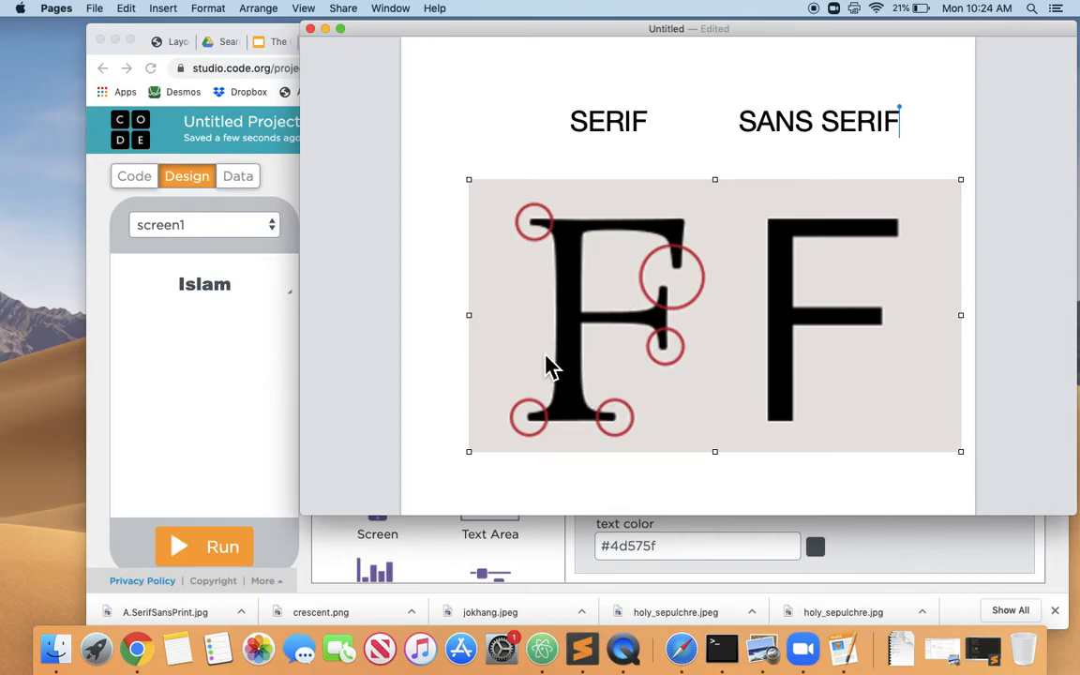
{"action": "left_click", "coordinate": [169, 375]}
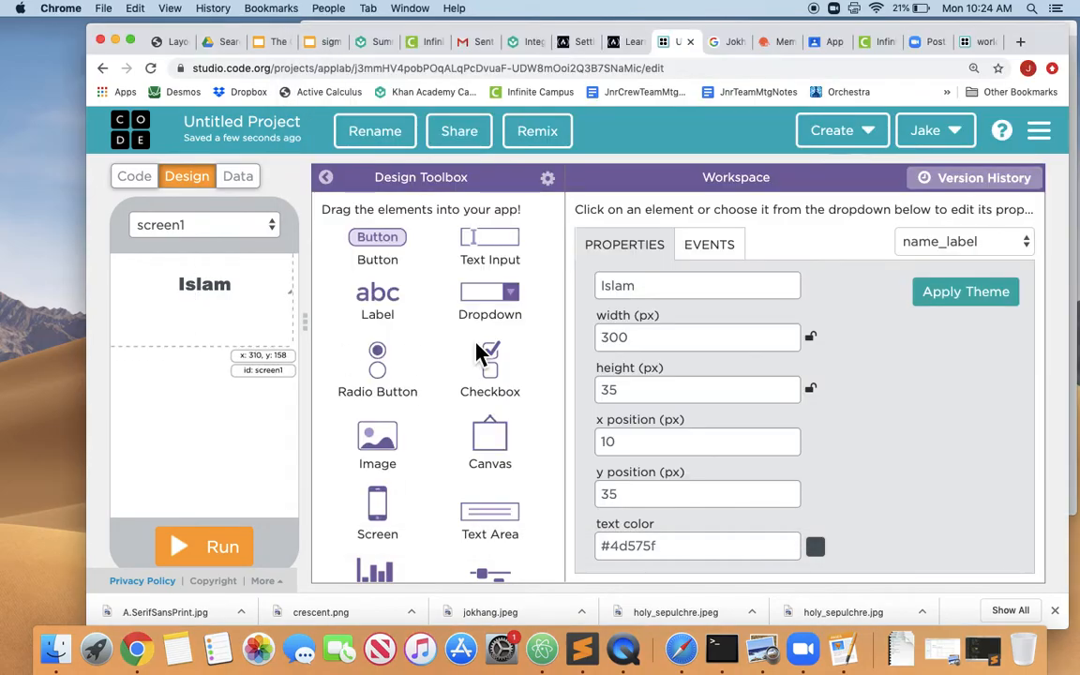
- Change the font family of the Islam label to Verdana
{"action": "scroll", "coordinate": [919, 466], "scroll_direction": "down", "scroll_amount": 2}
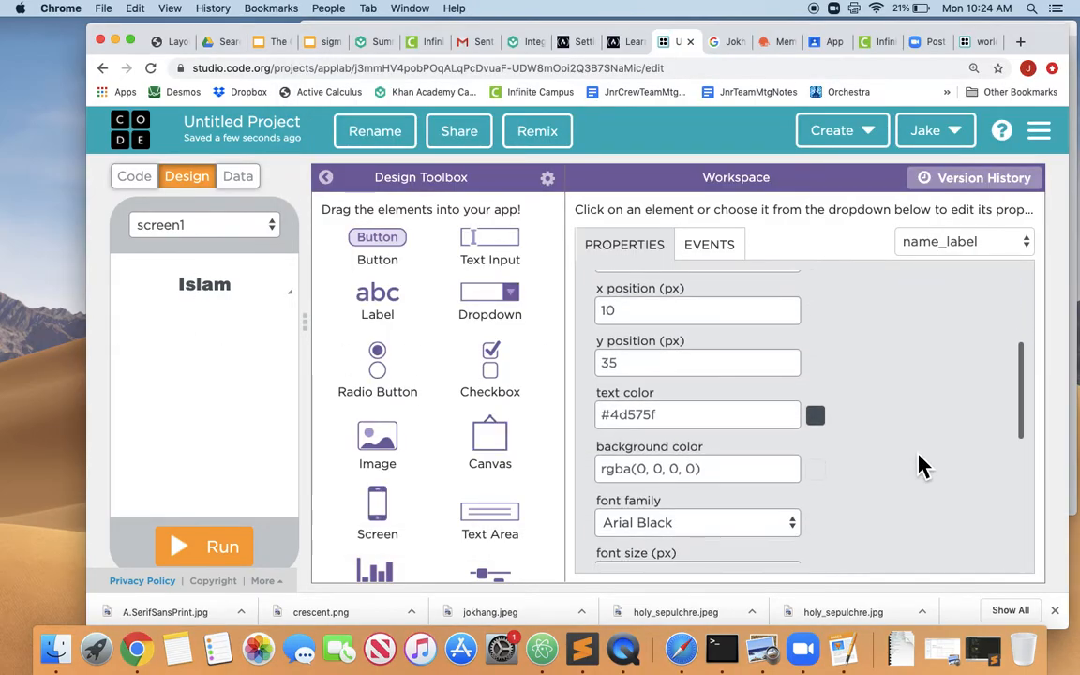
{"action": "left_click", "coordinate": [796, 523]}
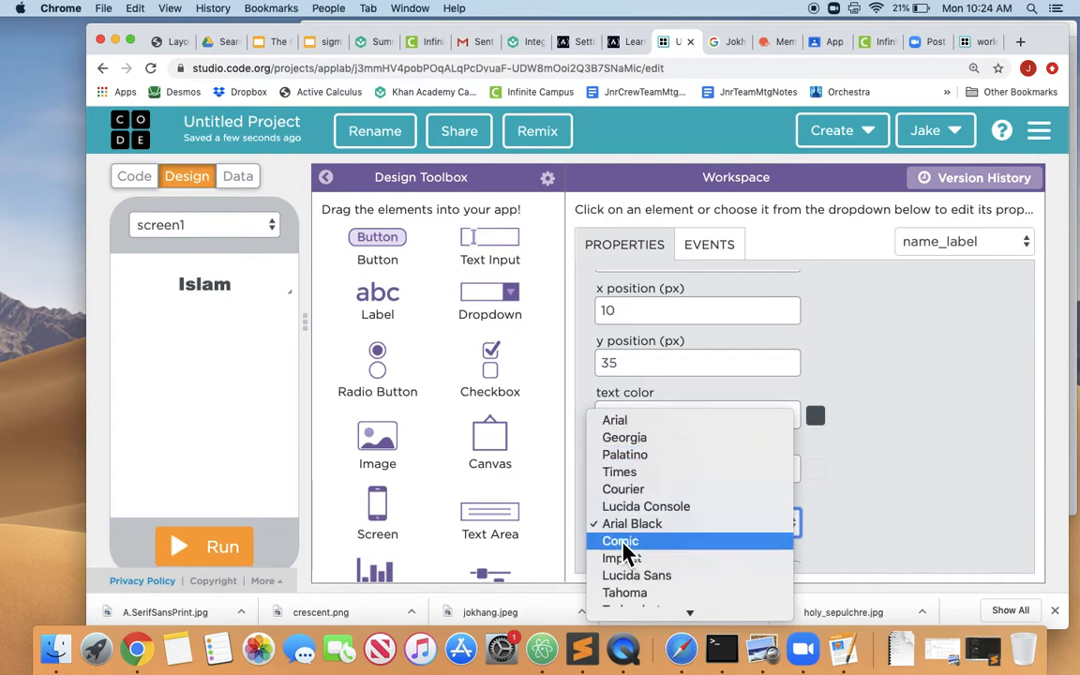
{"action": "scroll", "coordinate": [639, 548], "scroll_direction": "down", "scroll_amount": 1}
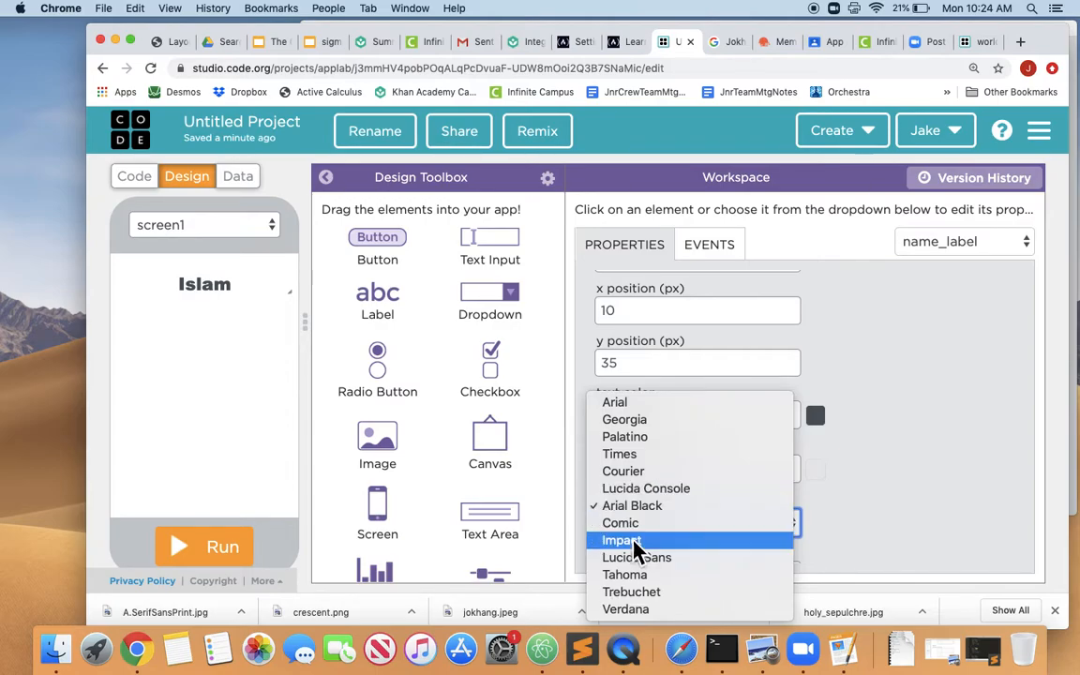
{"action": "left_click", "coordinate": [626, 610]}
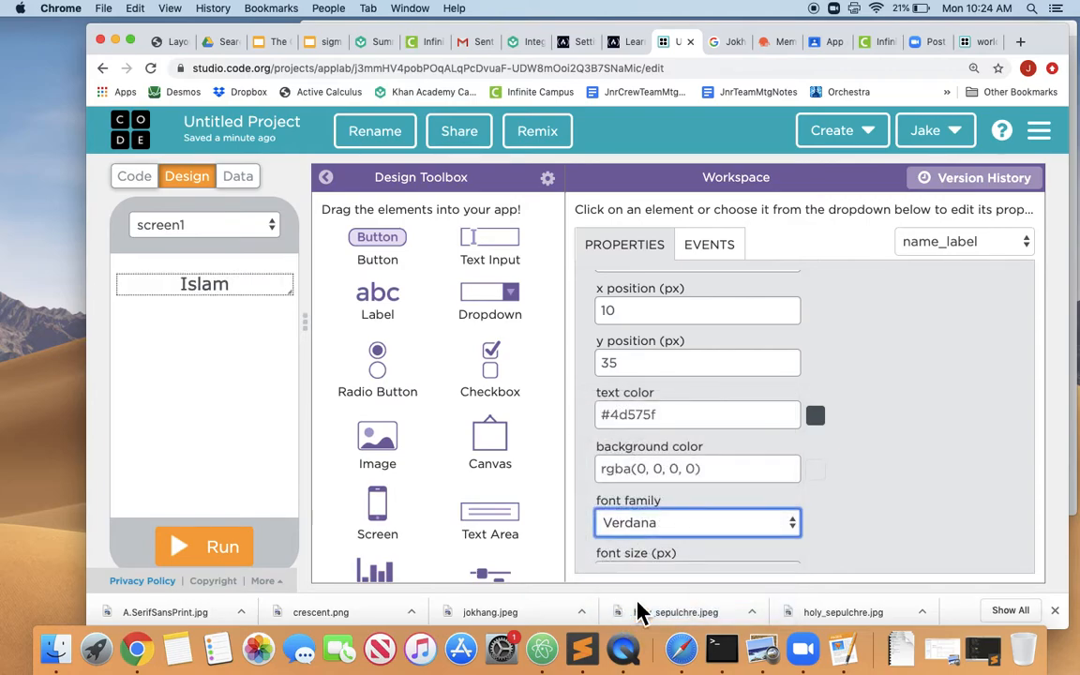
{"action": "scroll", "coordinate": [916, 464], "scroll_direction": "down", "scroll_amount": 2}
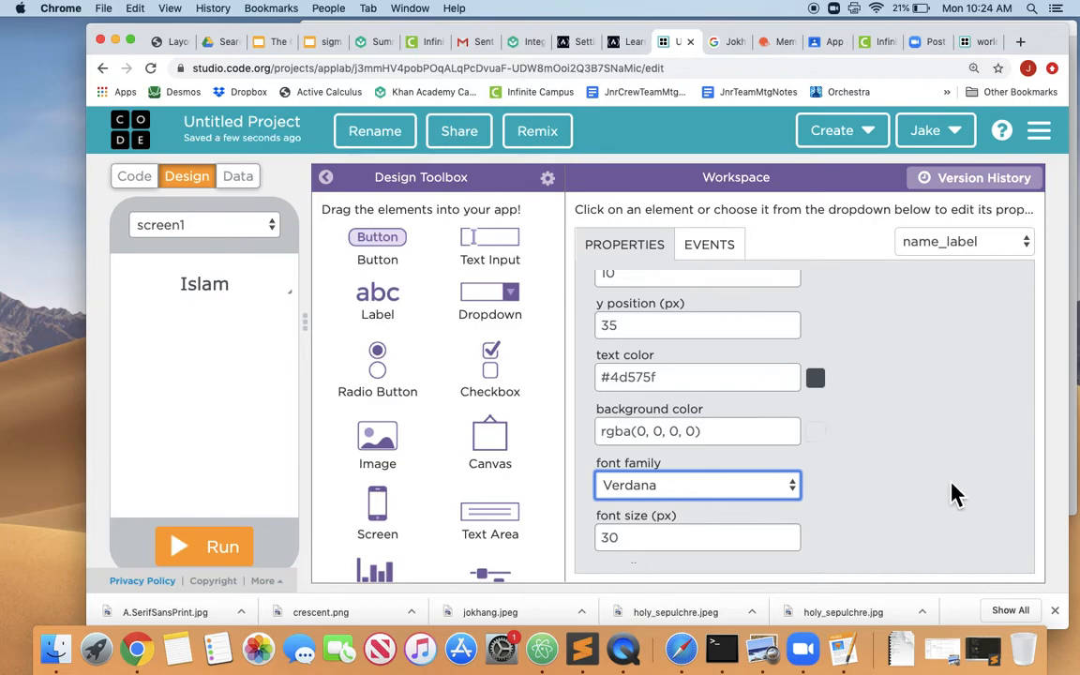
- Place an image element below the Islam label, at about x 110, y 100 px, and bring its image source setting into view
{"action": "scroll", "coordinate": [952, 487], "scroll_direction": "up", "scroll_amount": 8}
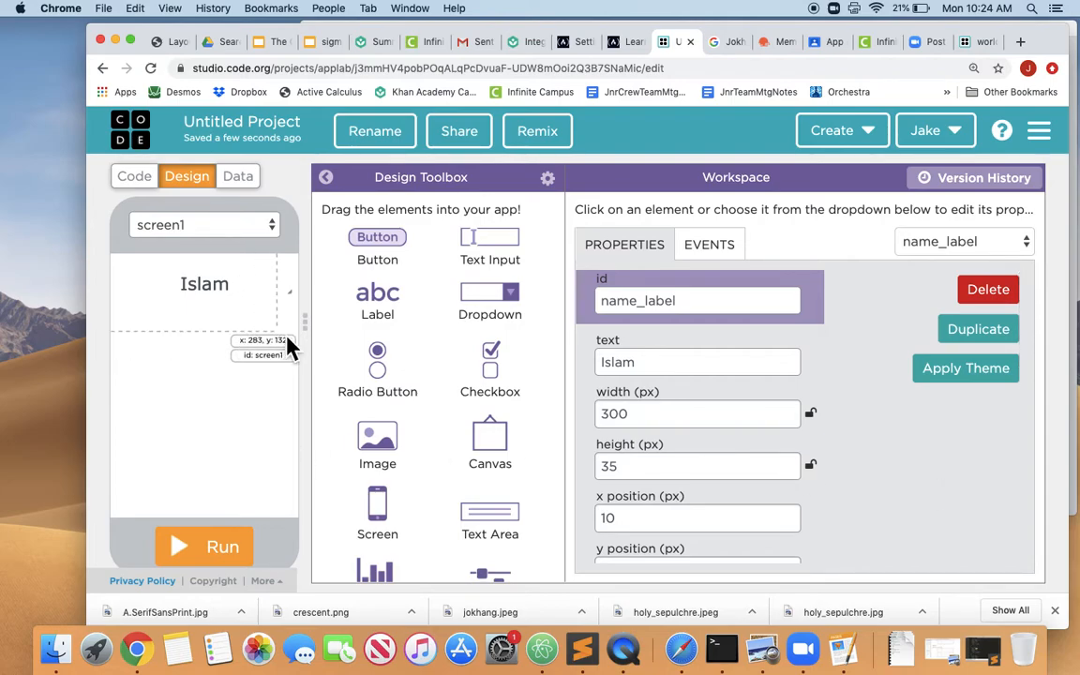
{"action": "left_click_drag", "start_coordinate": [386, 446], "coordinate": [210, 328]}
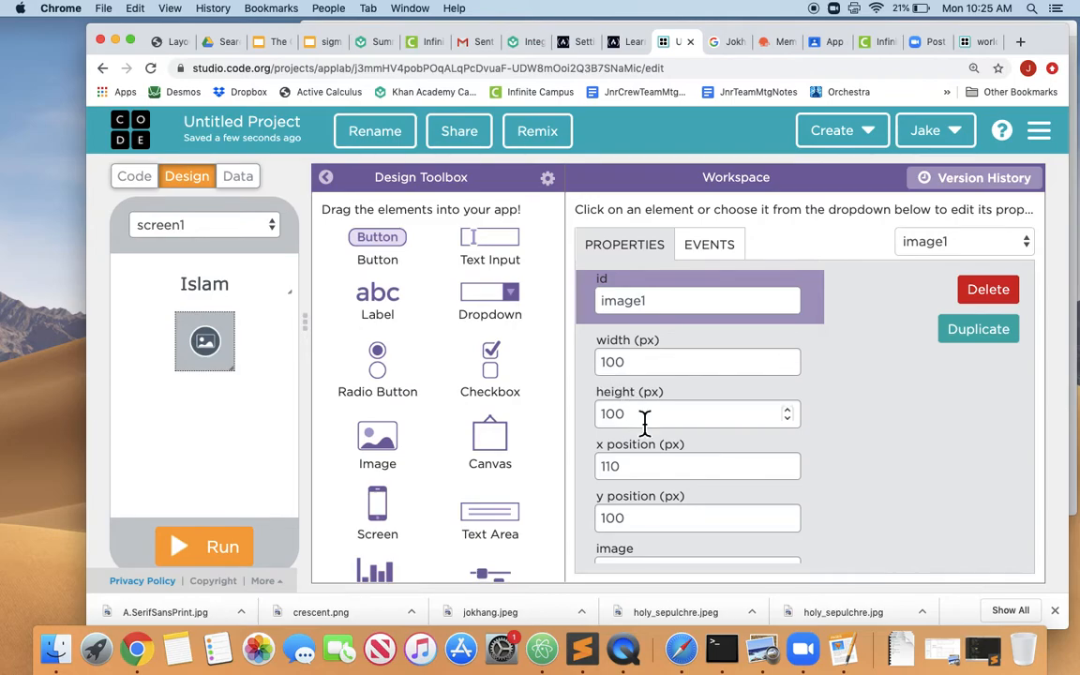
{"action": "left_click", "coordinate": [650, 476]}
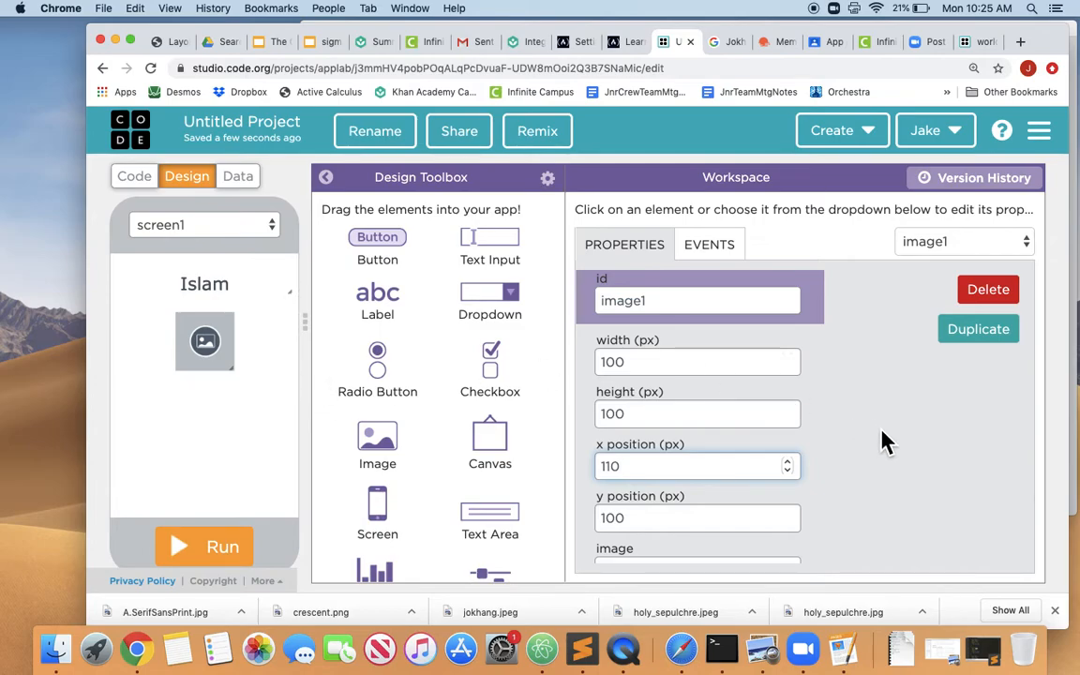
{"action": "scroll", "coordinate": [898, 454], "scroll_direction": "down", "scroll_amount": 1}
{"action": "scroll", "coordinate": [898, 454], "scroll_direction": "down", "scroll_amount": 3}
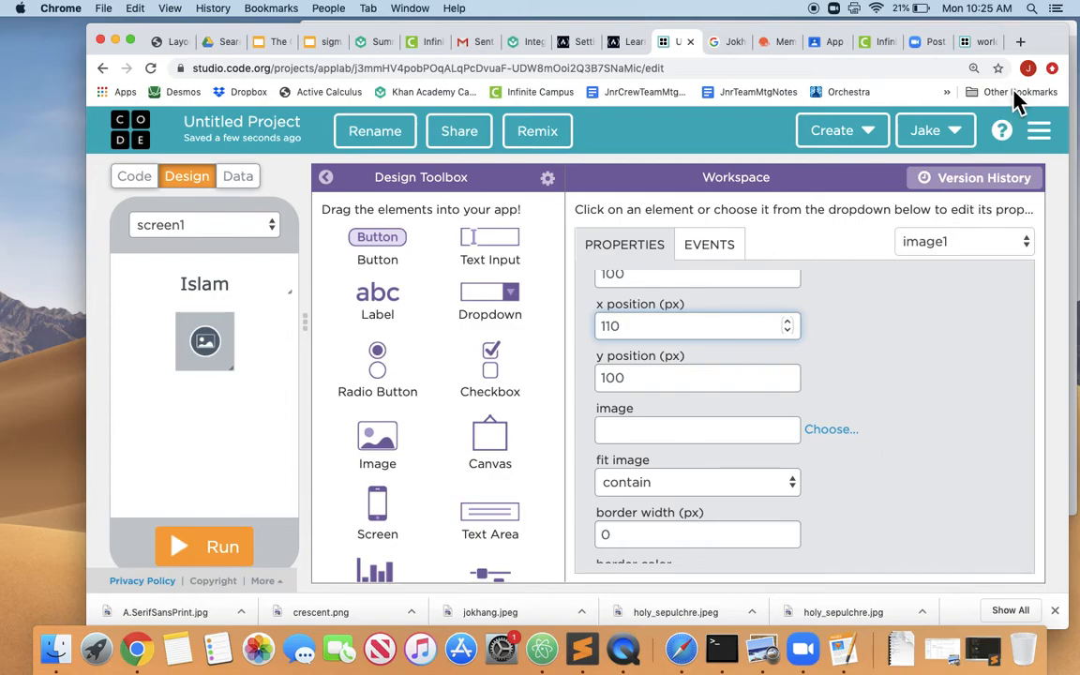
- Open a new blank browser tab
{"action": "left_click", "coordinate": [1022, 43]}
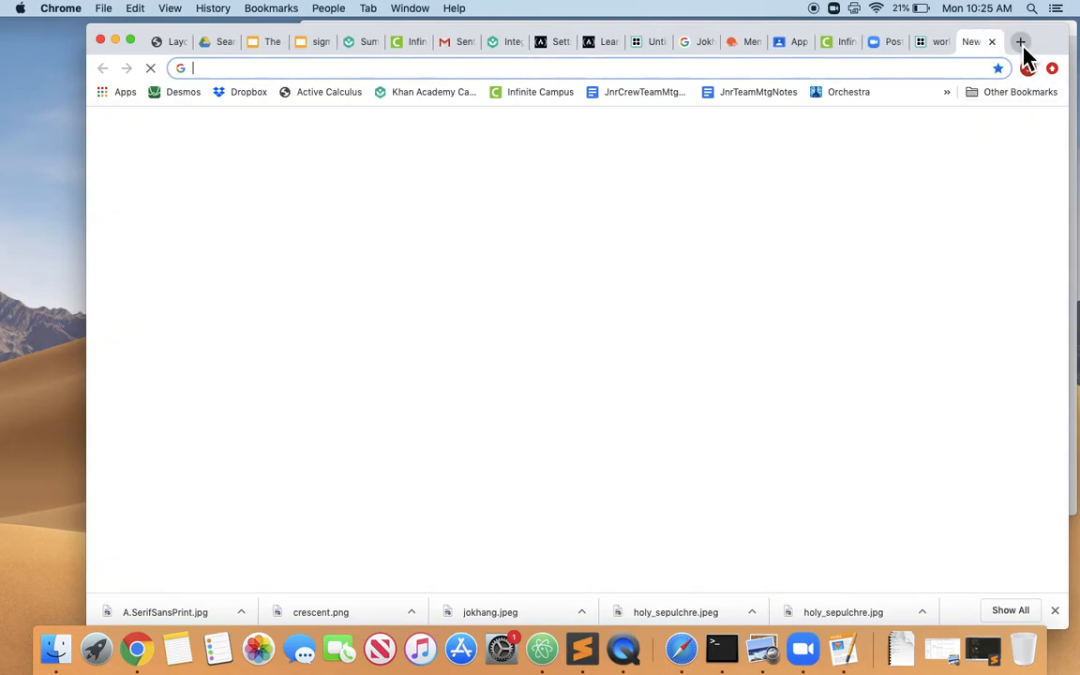
{"action": "type", "text": "m"}
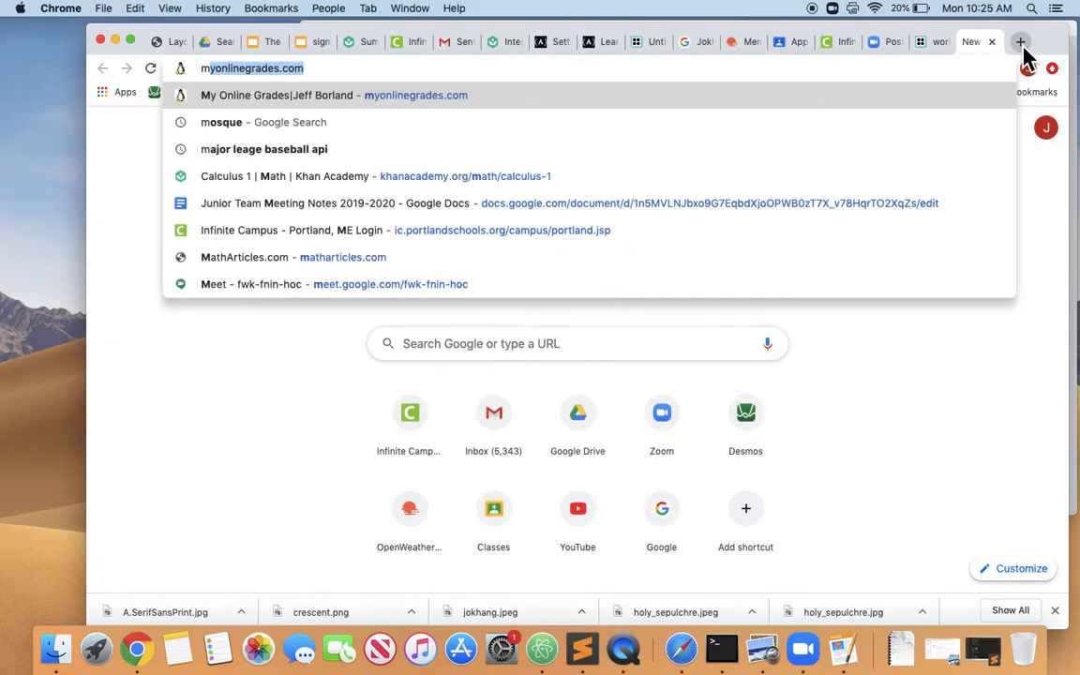
{"action": "type", "text": "wi"}
{"action": "key", "text": "BackSpace"}
{"action": "key", "text": "BackSpace"}
{"action": "key", "text": "BackSpace"}
{"action": "type", "text": "medi"}
{"action": "key", "text": "BackSpace"}
{"action": "key", "text": "BackSpace"}
{"action": "key", "text": "BackSpace"}
{"action": "key", "text": "BackSpace"}
{"action": "key", "text": "BackSpace"}
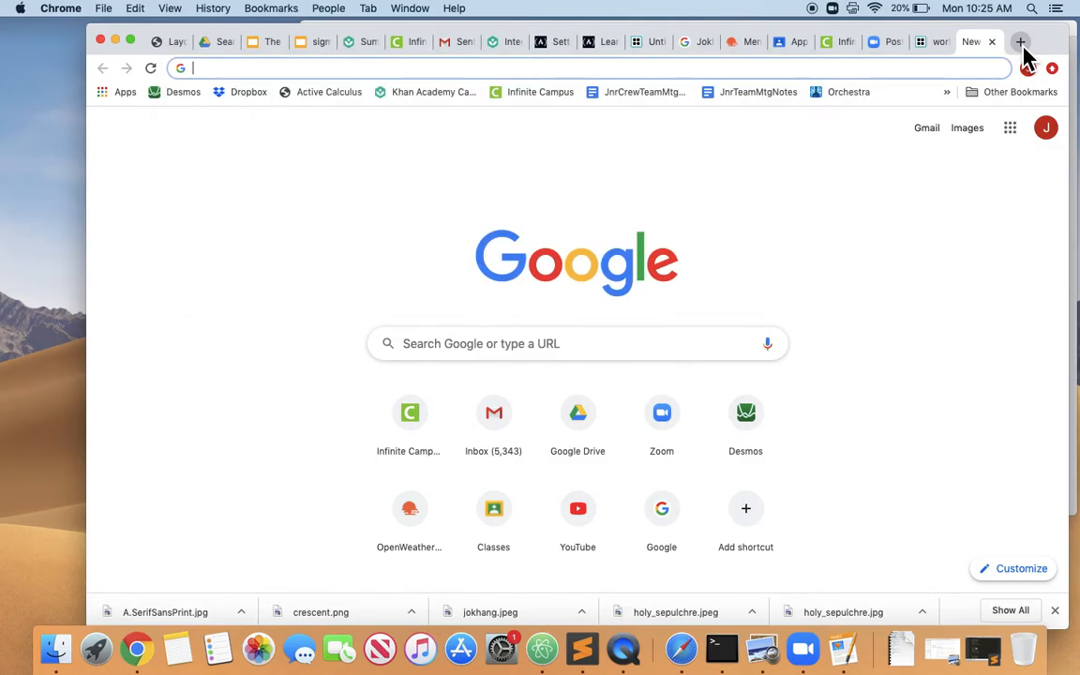
- Search Google for "wikimedia commons crescent islam" and open the Star and crescent category on Wikimedia Commons
{"action": "type", "text": "wik"}
{"action": "key", "text": "Down"}
{"action": "key", "text": "Up"}
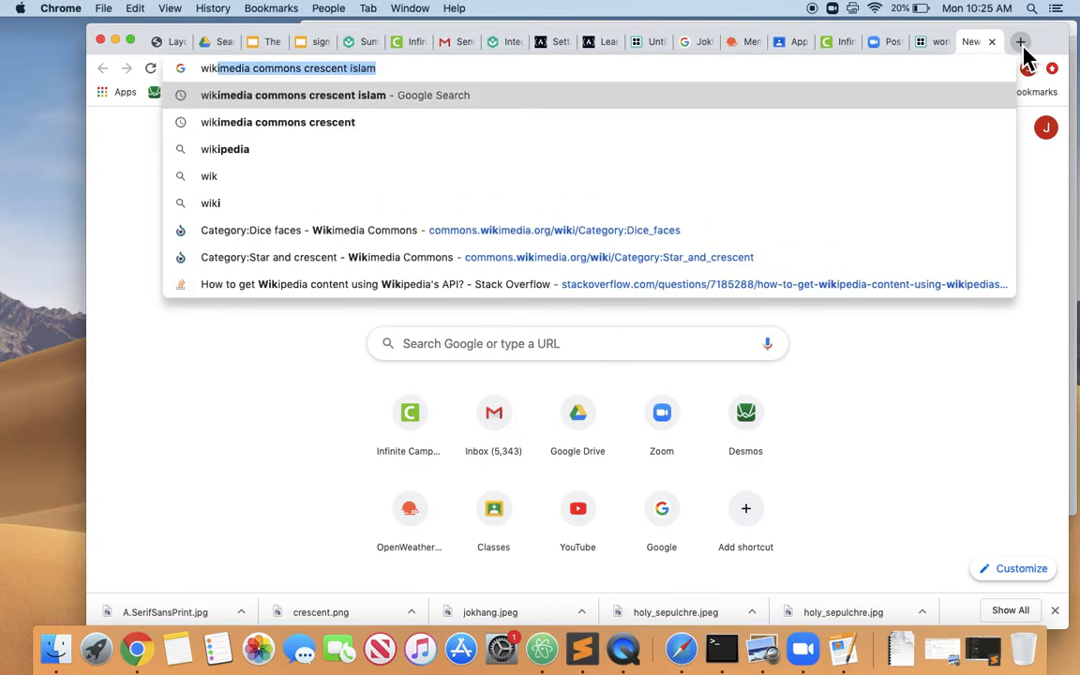
{"action": "key", "text": "Return"}
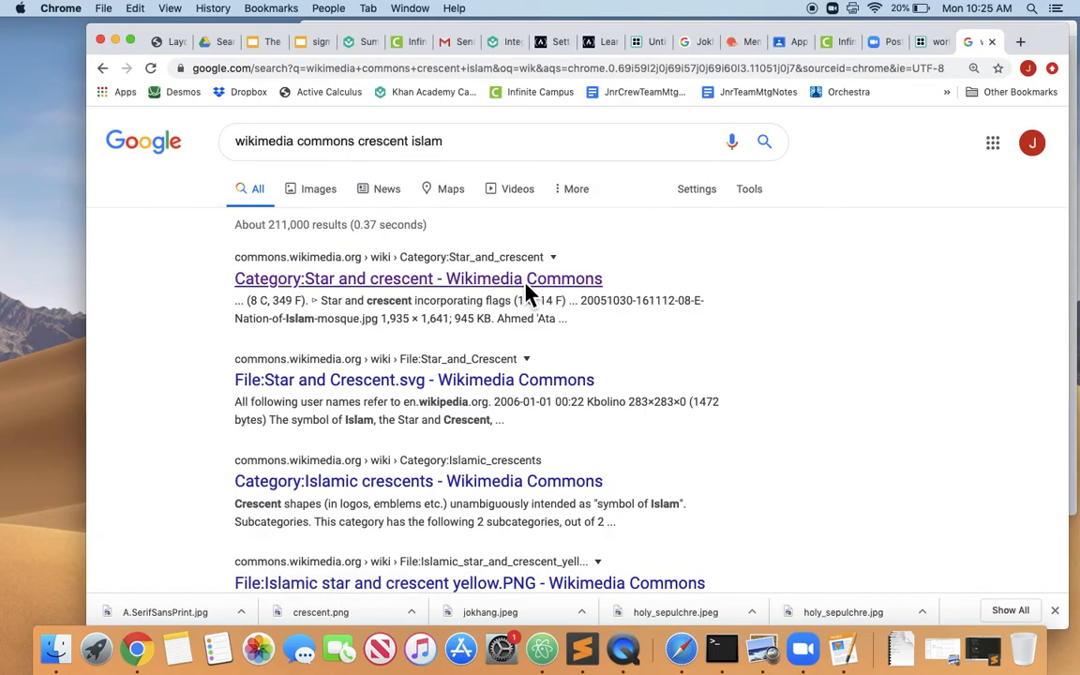
{"action": "left_click", "coordinate": [440, 283]}
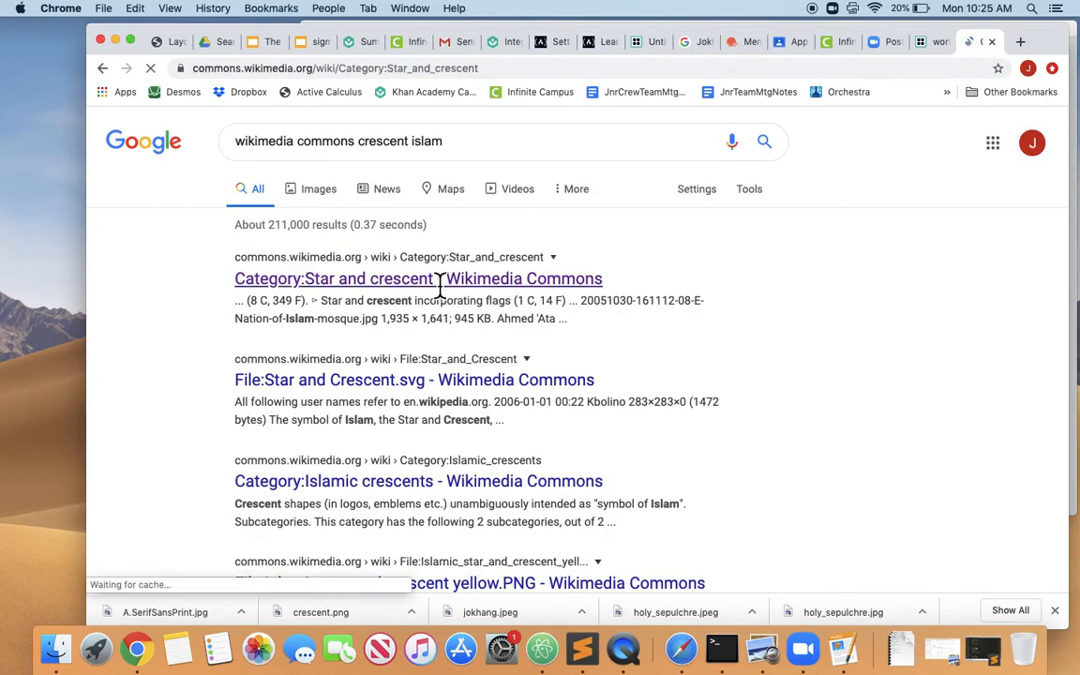
- Find the black star and crescent image Crescent02.svg in the category and open its original file
{"action": "scroll", "coordinate": [647, 321], "scroll_direction": "down", "scroll_amount": 15}
{"action": "scroll", "coordinate": [646, 321], "scroll_direction": "down", "scroll_amount": 1}
{"action": "left_click", "coordinate": [918, 310]}
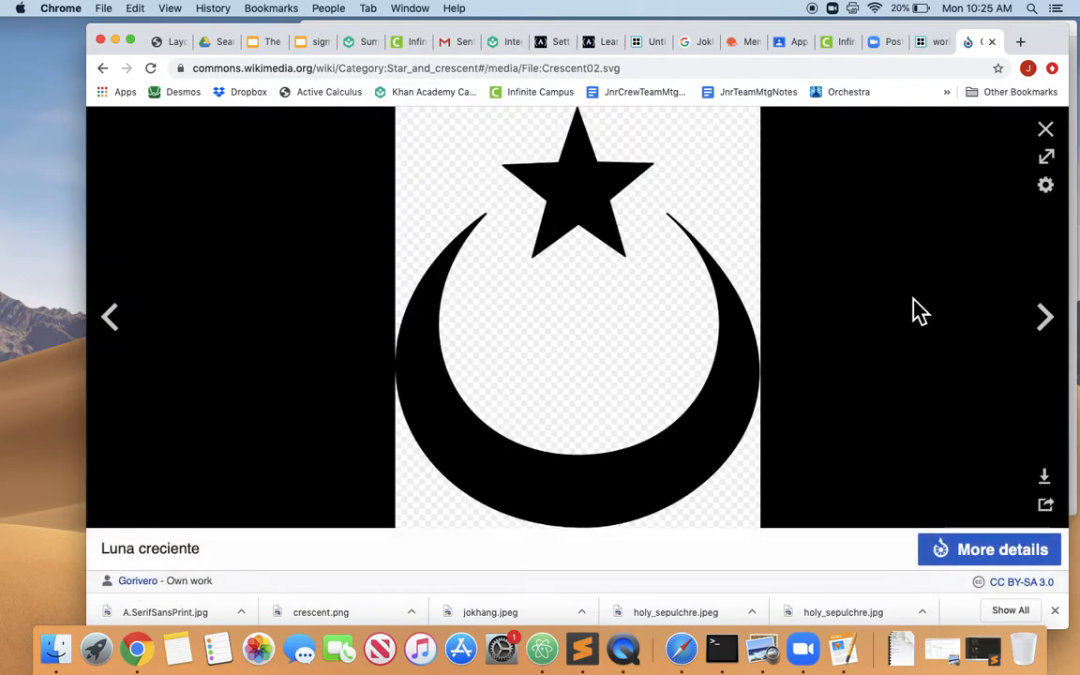
{"action": "left_click", "coordinate": [655, 307]}
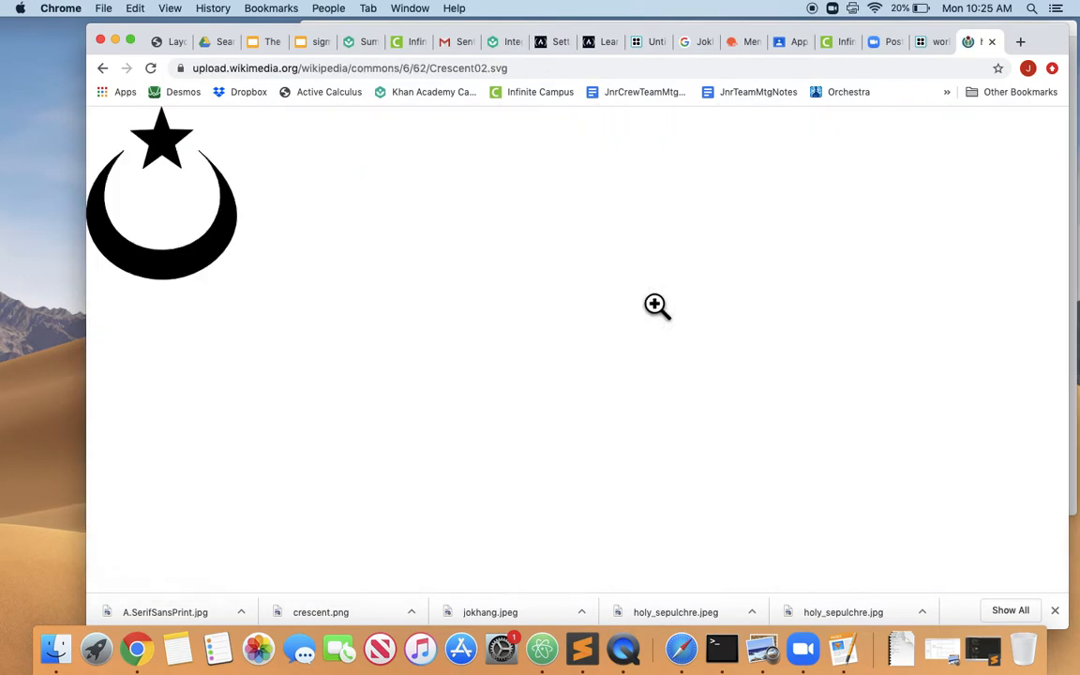
{"action": "right_click", "coordinate": [194, 262]}
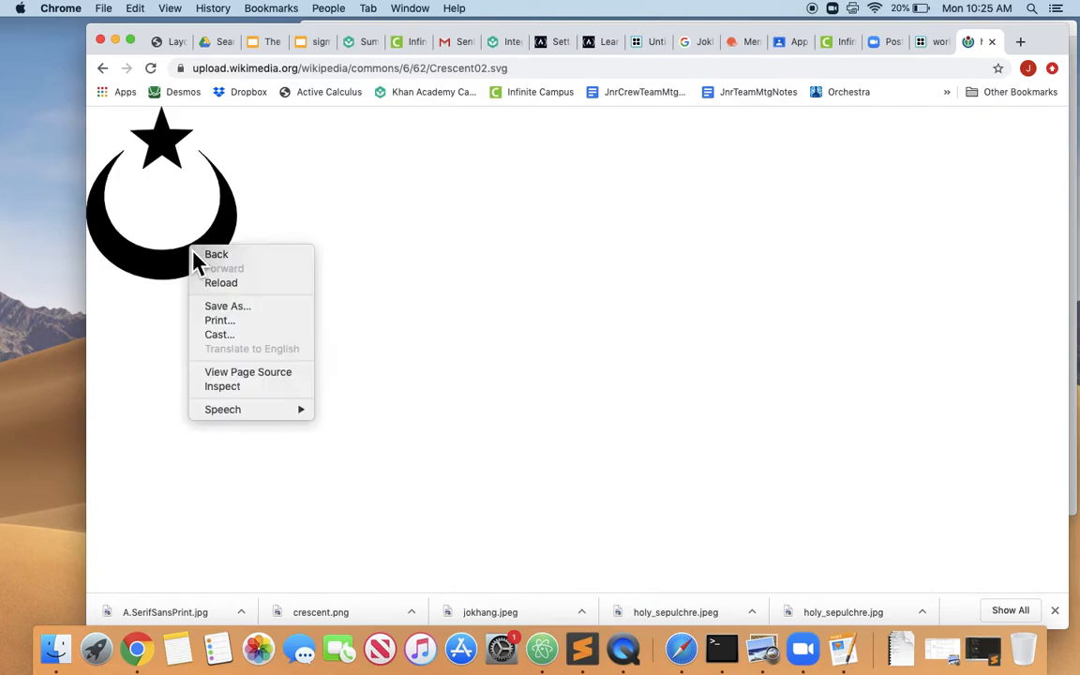
{"action": "left_click", "coordinate": [218, 308]}
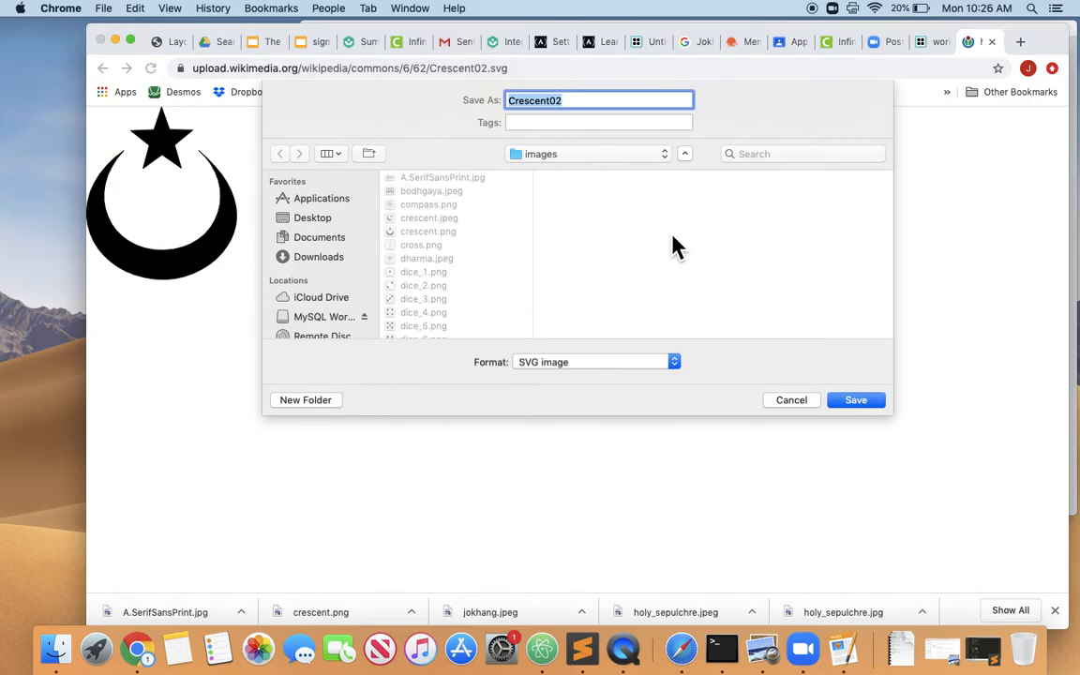
{"action": "left_click", "coordinate": [634, 101]}
{"action": "key", "text": "BackSpace"}
{"action": "key", "text": "BackSpace"}
{"action": "key", "text": "BackSpace"}
{"action": "key", "text": "BackSpace"}
{"action": "type", "text": "crescent"}
{"action": "left_click", "coordinate": [682, 373]}
{"action": "left_click", "coordinate": [585, 113]}
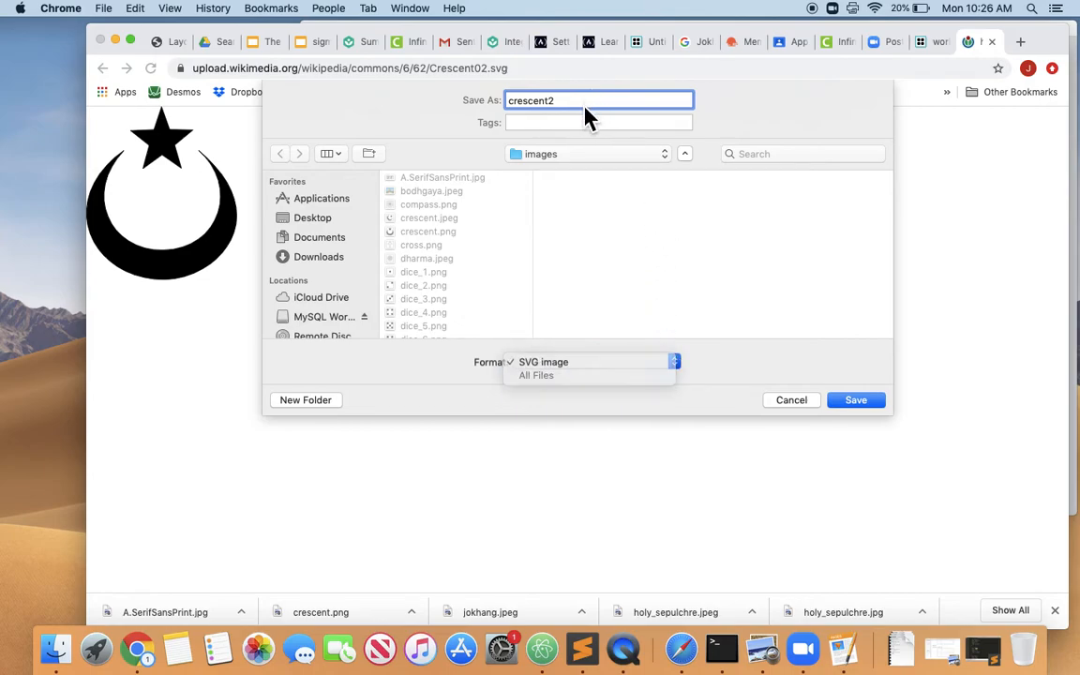
{"action": "left_click", "coordinate": [792, 401]}
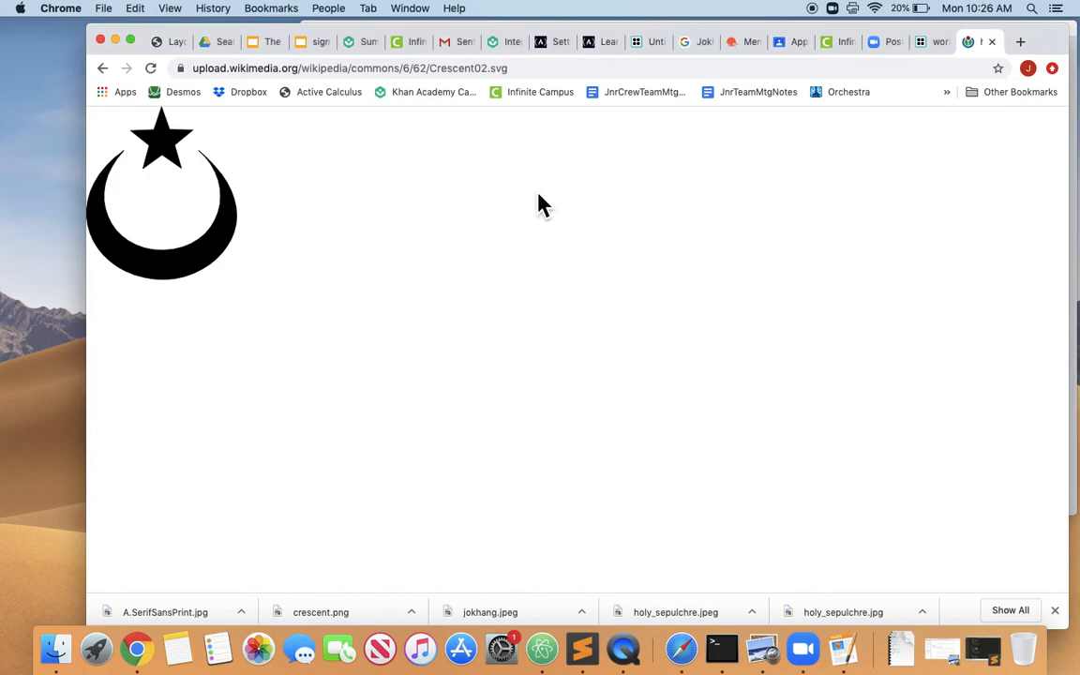
- Return to the untitled App Lab project and start a file upload for the image element's source
{"action": "left_click", "coordinate": [937, 42]}
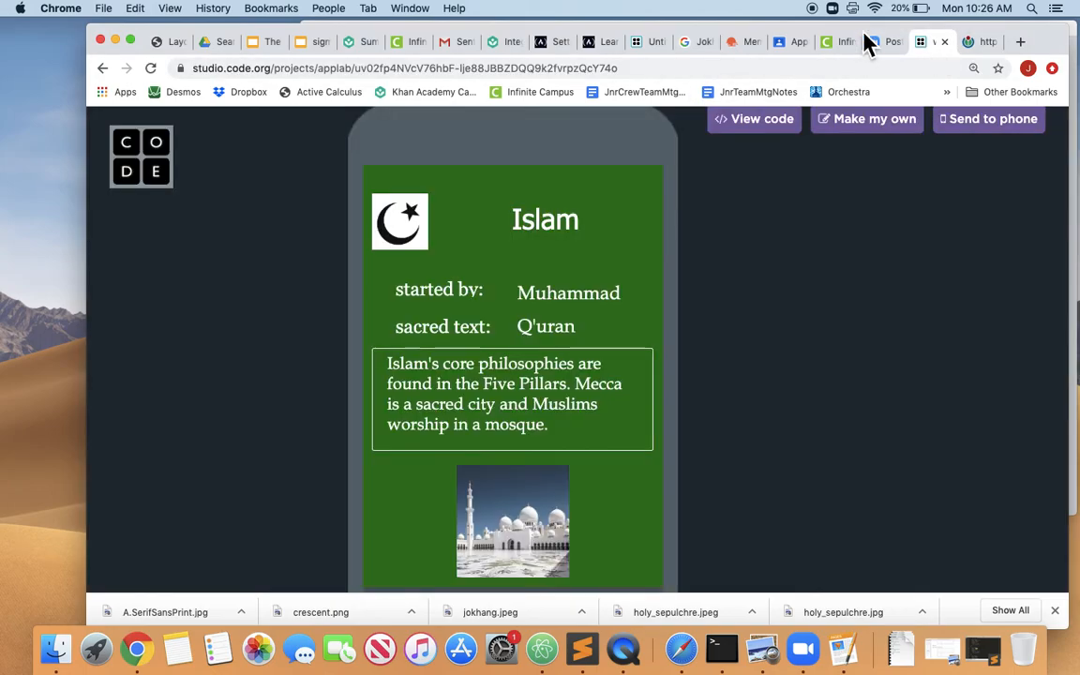
{"action": "left_click", "coordinate": [647, 43]}
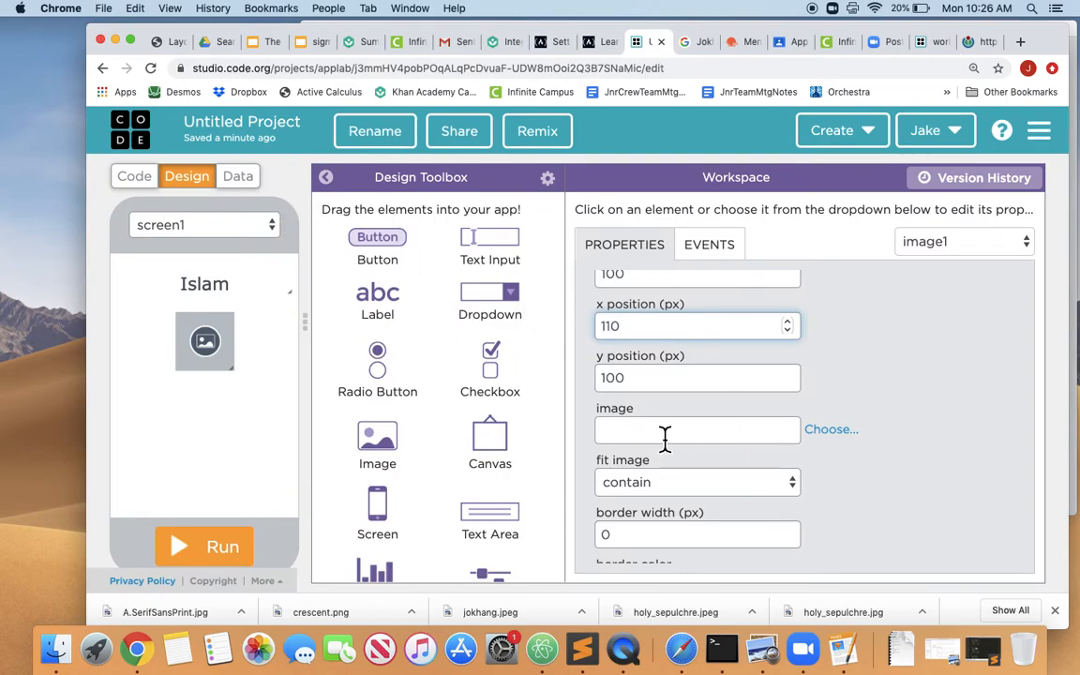
{"action": "left_click", "coordinate": [837, 431]}
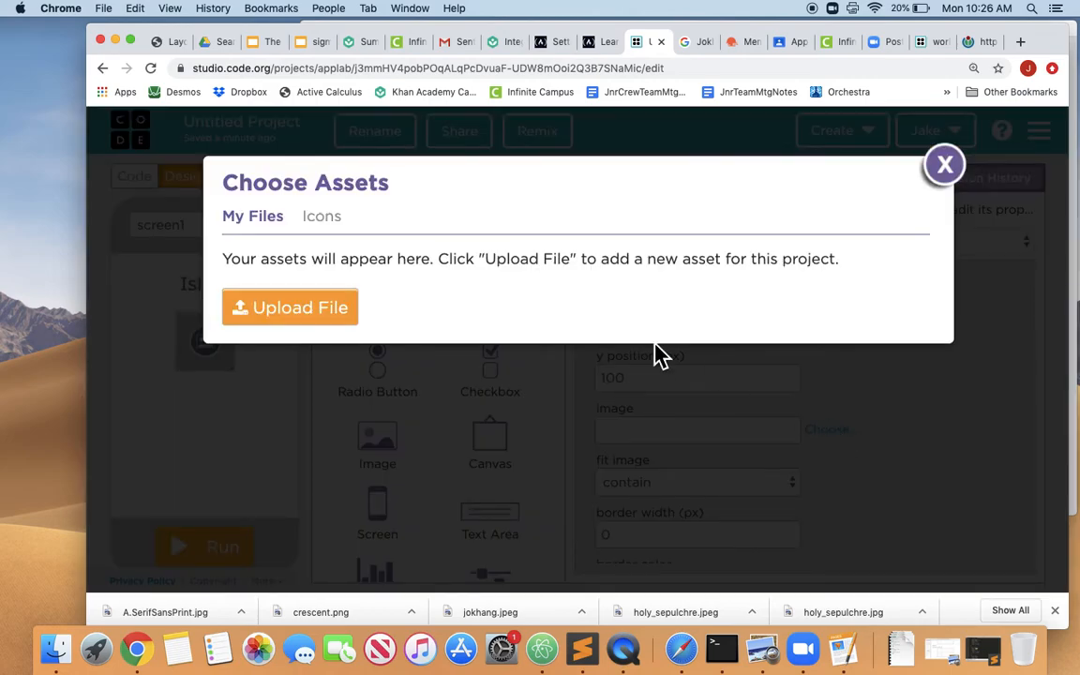
{"action": "left_click", "coordinate": [290, 307]}
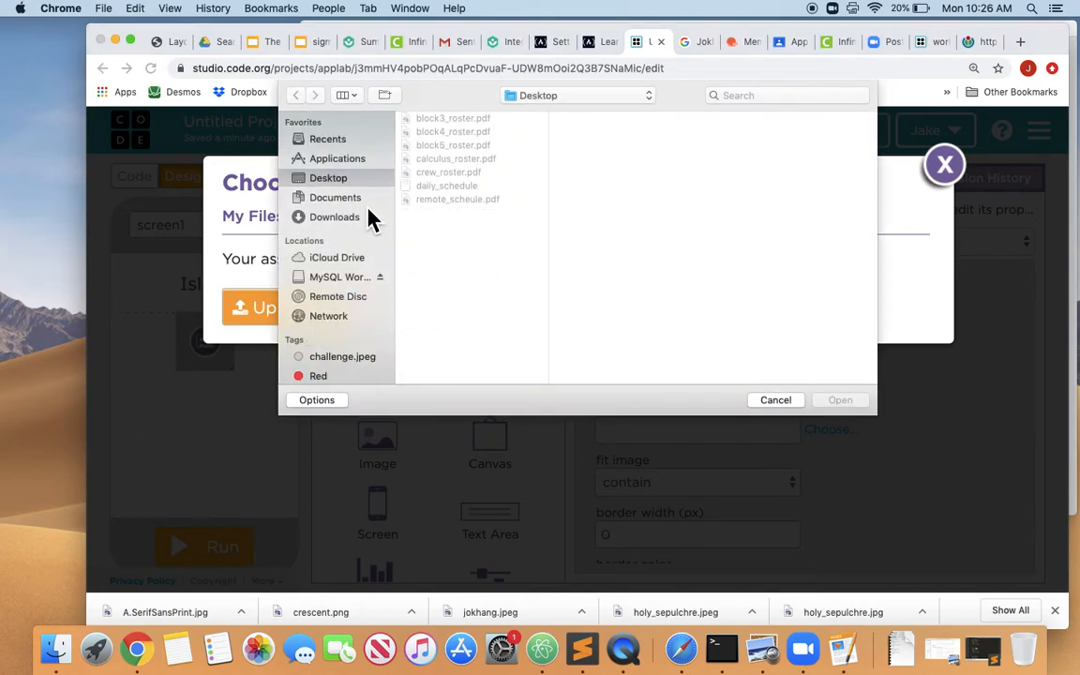
- Upload crescent.png from the images folder inside Documents/the_code and assign it to the image element
{"action": "left_click", "coordinate": [354, 198]}
{"action": "scroll", "coordinate": [481, 310], "scroll_direction": "down", "scroll_amount": 5}
{"action": "left_click", "coordinate": [442, 354]}
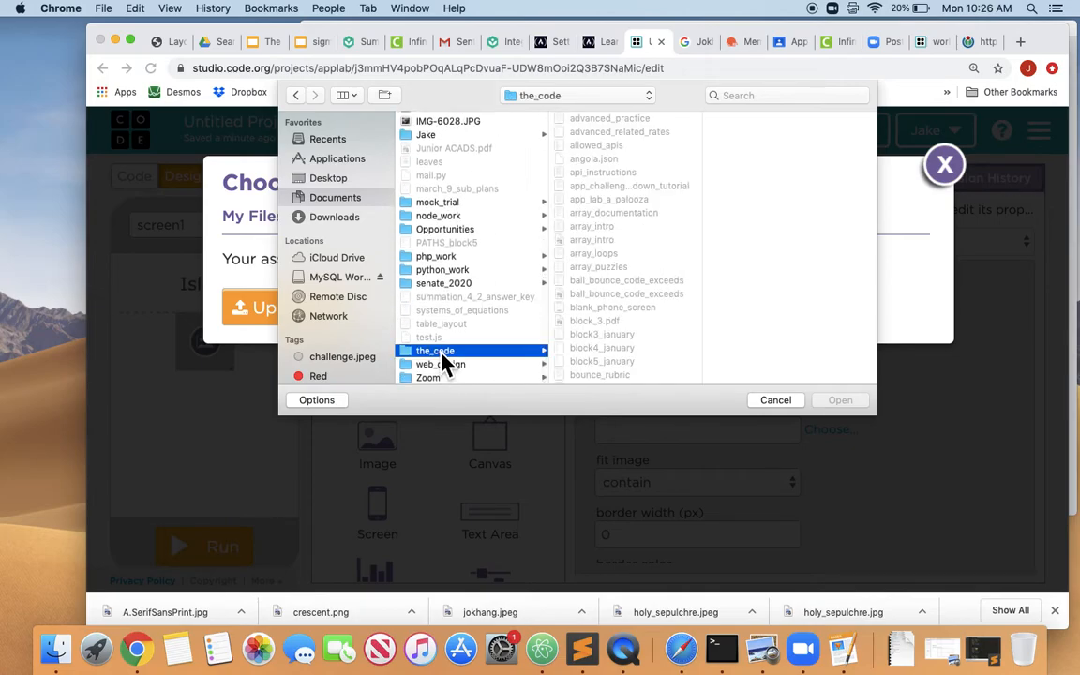
{"action": "scroll", "coordinate": [659, 212], "scroll_direction": "down", "scroll_amount": 10}
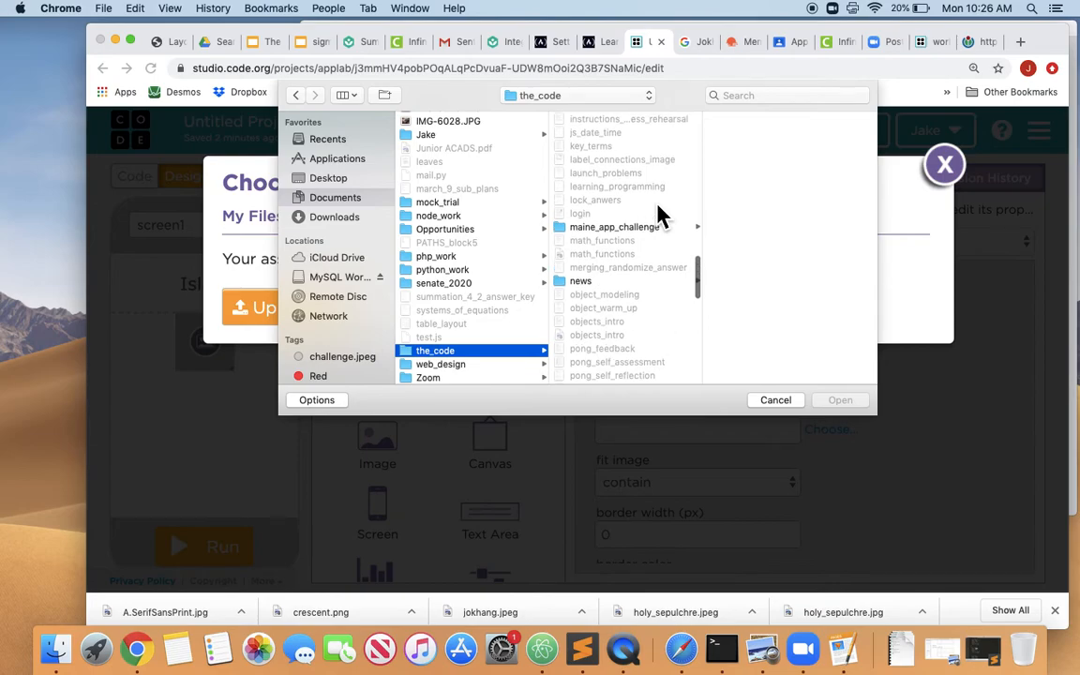
{"action": "scroll", "coordinate": [605, 244], "scroll_direction": "up", "scroll_amount": 5}
{"action": "left_click", "coordinate": [586, 243]}
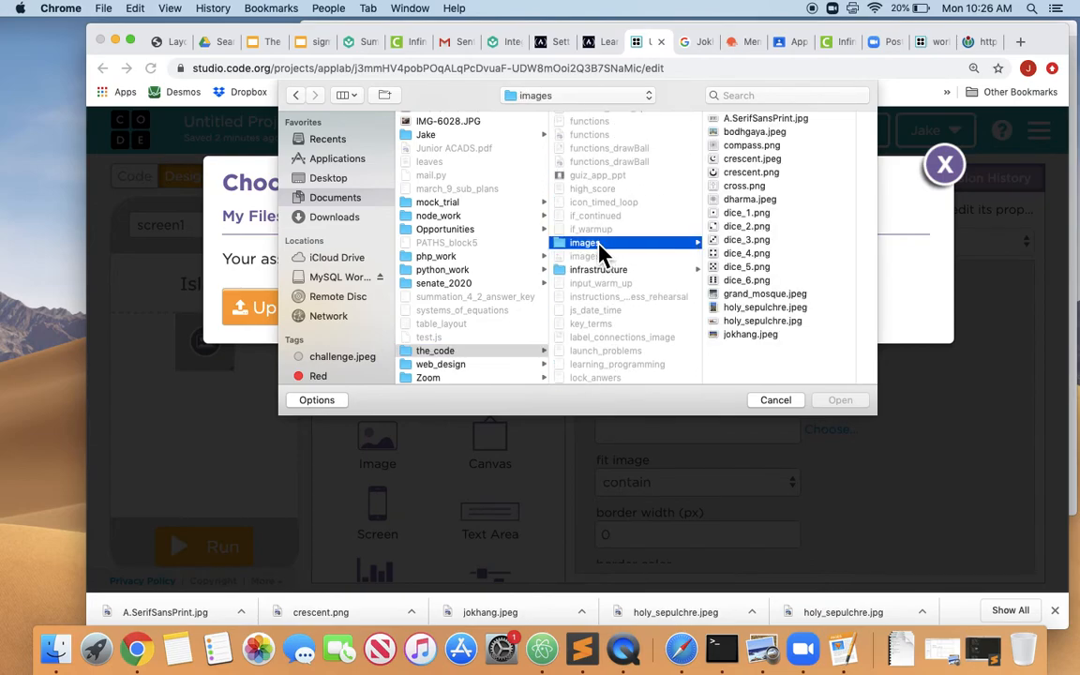
{"action": "left_click", "coordinate": [762, 173]}
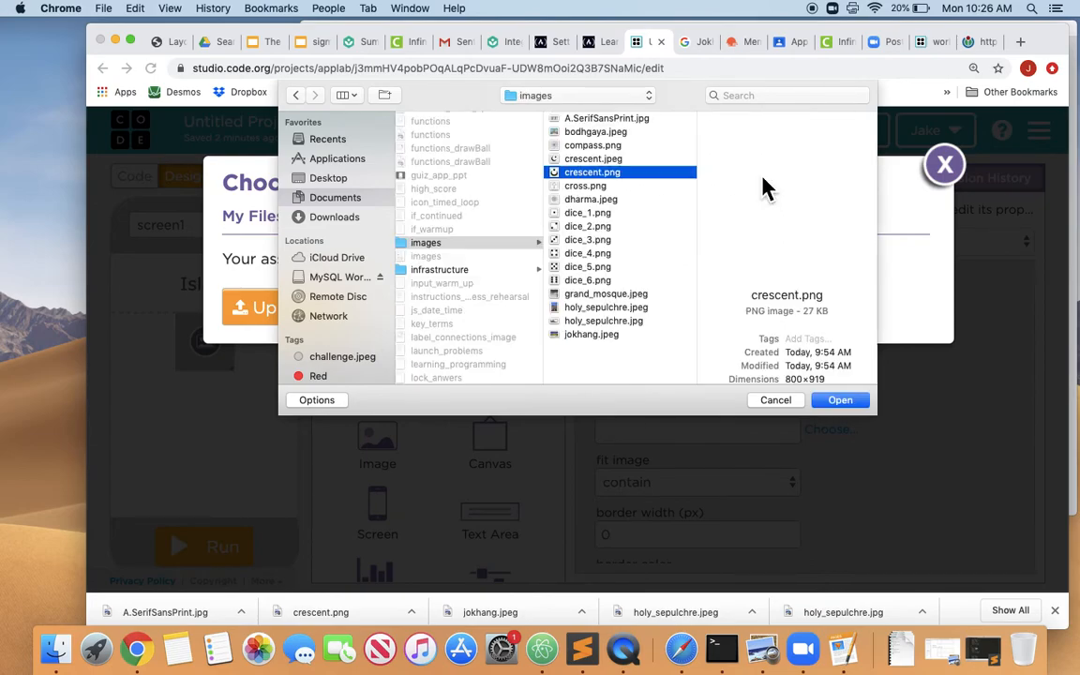
{"action": "left_click", "coordinate": [844, 402]}
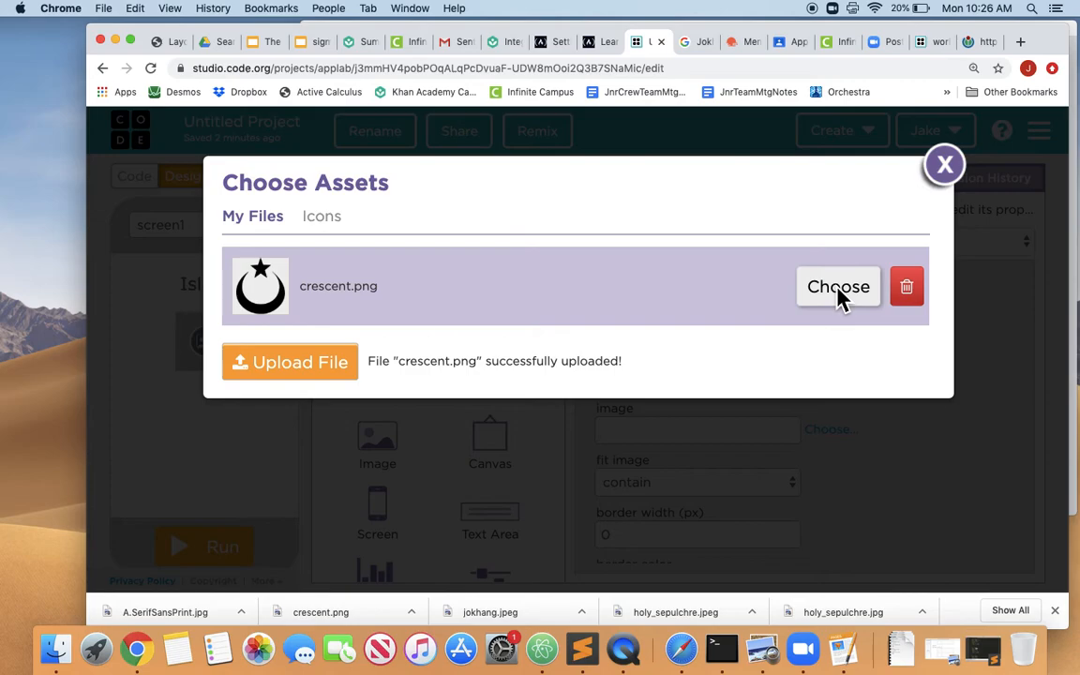
{"action": "left_click", "coordinate": [840, 291]}
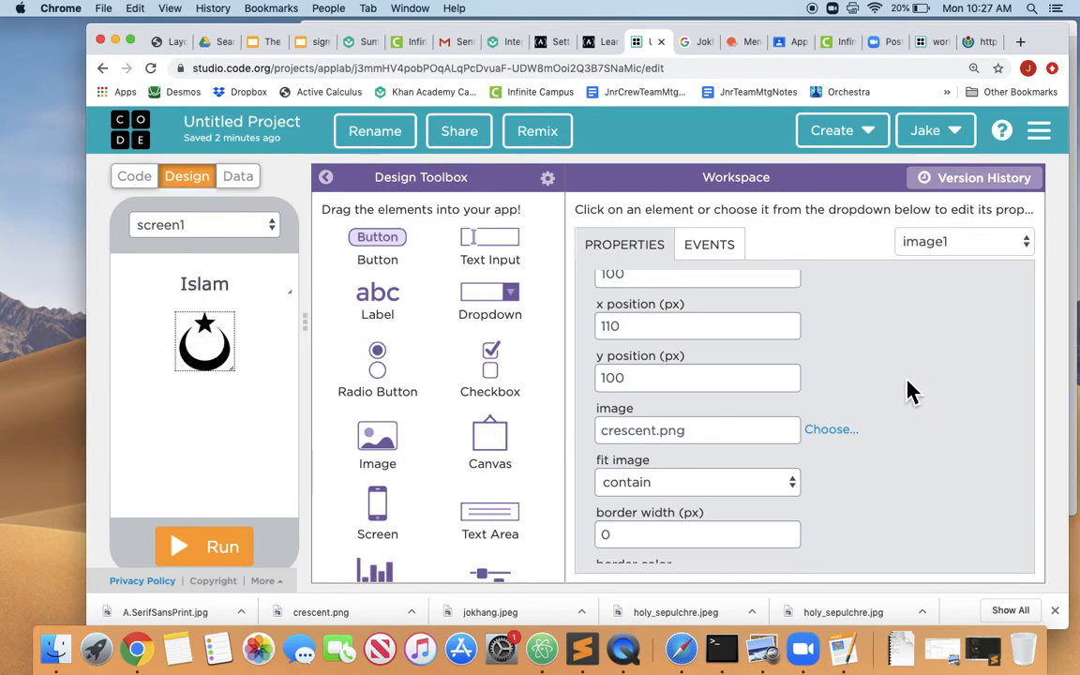
- Change the id of the crescent image element to icon_image
{"action": "scroll", "coordinate": [909, 389], "scroll_direction": "down", "scroll_amount": 1}
{"action": "scroll", "coordinate": [910, 389], "scroll_direction": "up", "scroll_amount": 3}
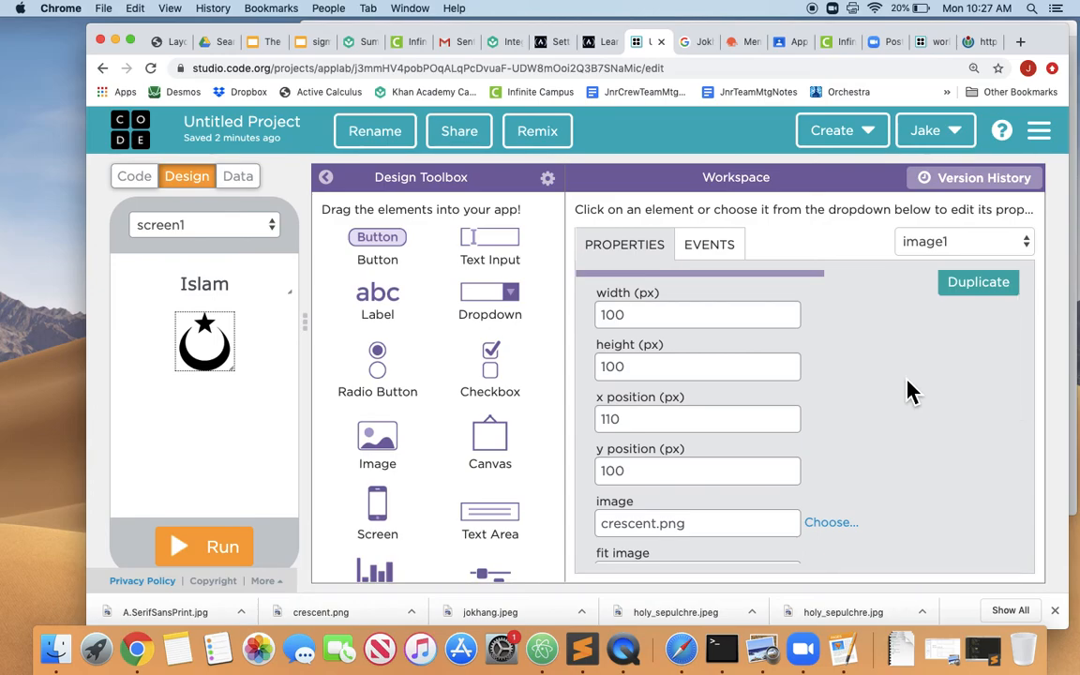
{"action": "scroll", "coordinate": [910, 389], "scroll_direction": "up", "scroll_amount": 2}
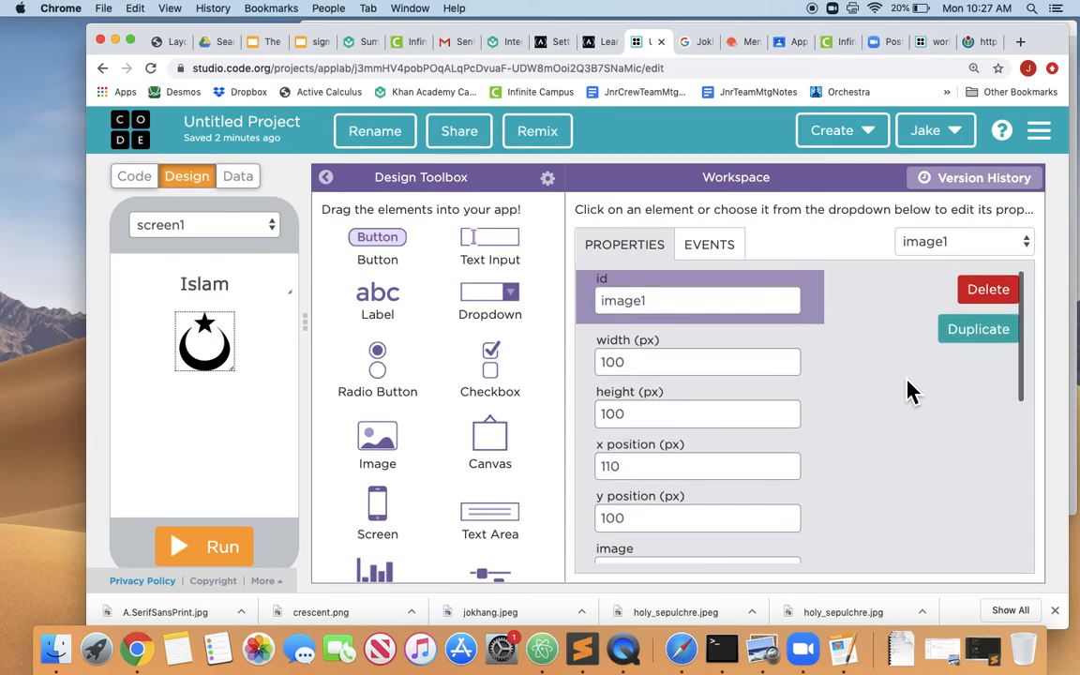
{"action": "left_click", "coordinate": [689, 310]}
{"action": "key", "text": "BackSpace"}
{"action": "key", "text": "BackSpace"}
{"action": "key", "text": "BackSpace"}
{"action": "key", "text": "BackSpace"}
{"action": "key", "text": "BackSpace"}
{"action": "key", "text": "BackSpace"}
{"action": "type", "text": "icon_image"}
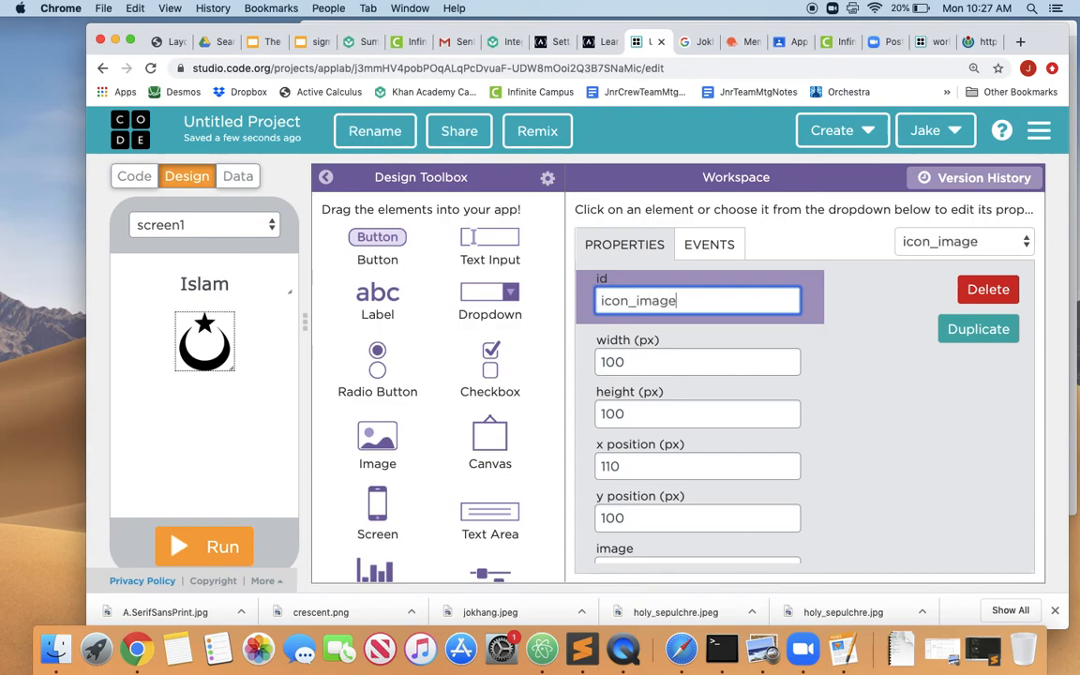